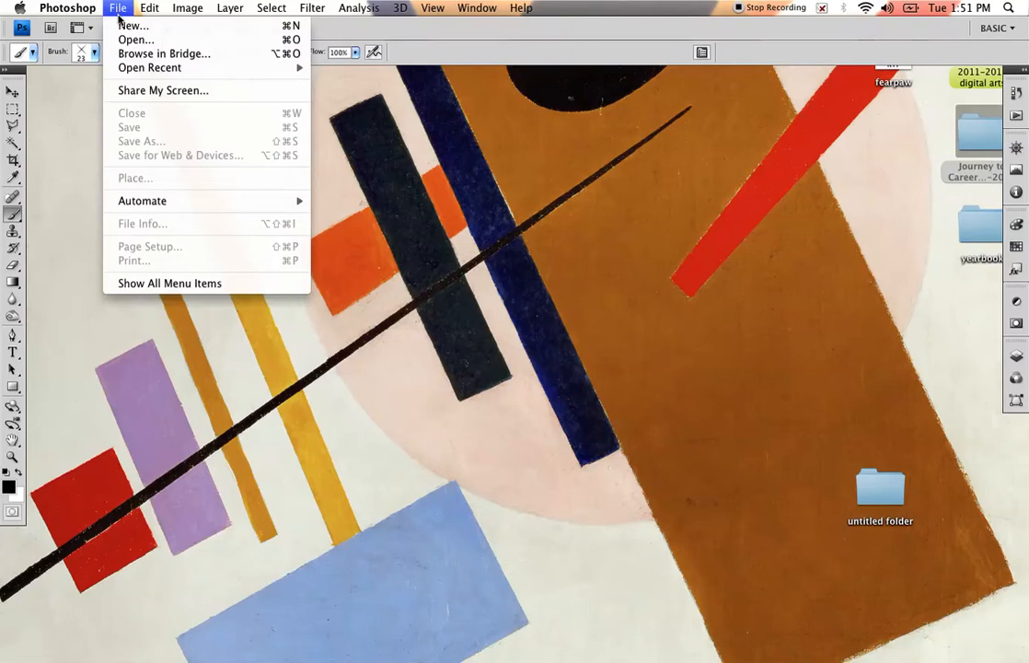
# Start a new document and choose the Film & Video preset at the NTSC DV size.
pyautogui.click(131, 28)
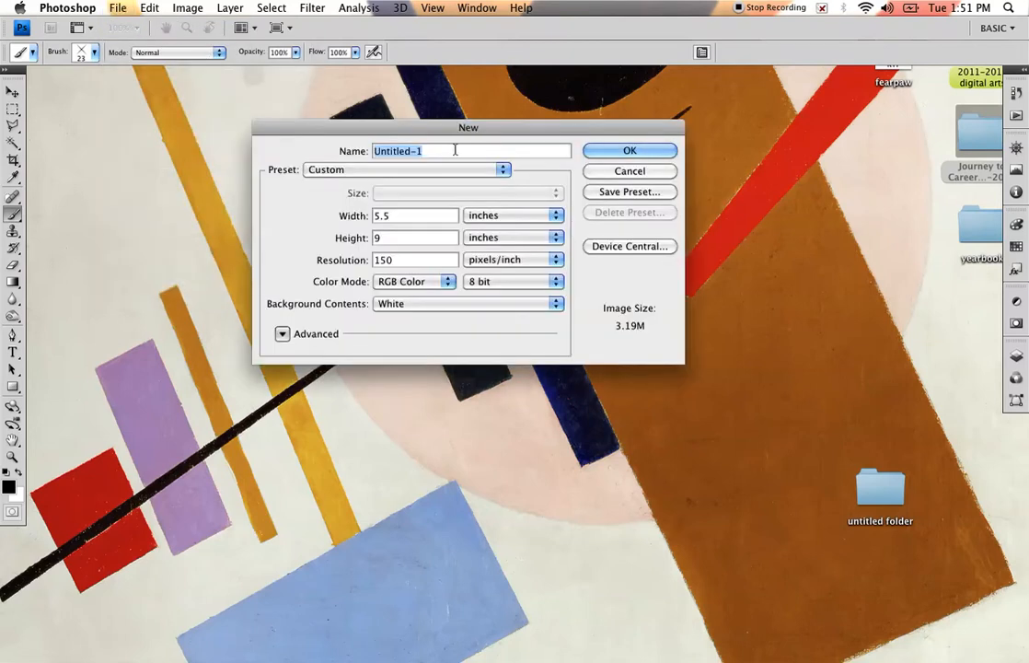
pyautogui.click(503, 171)
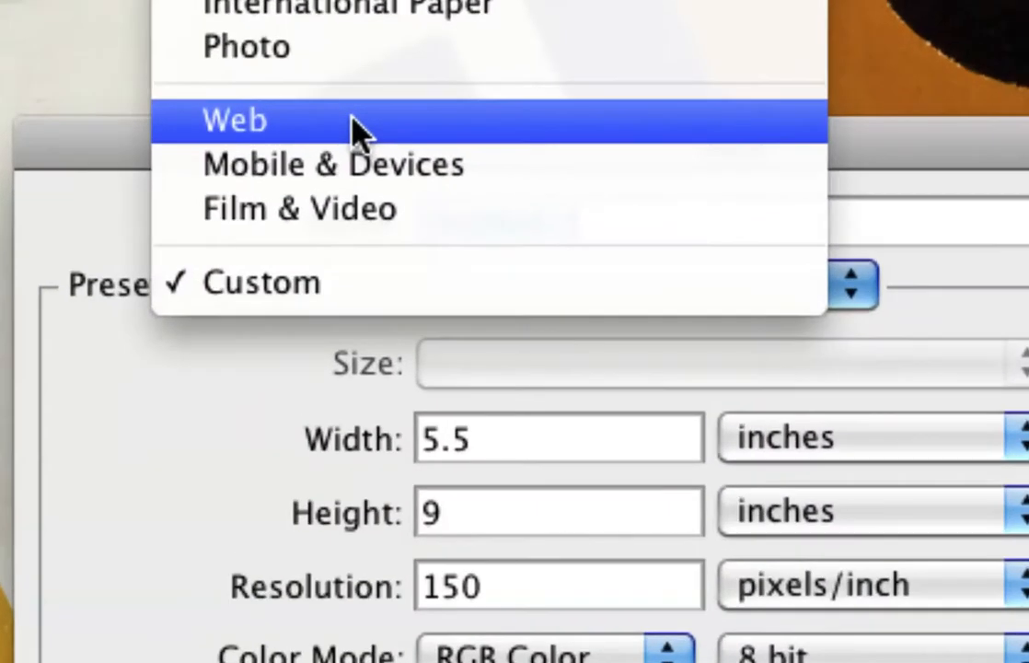
pyautogui.click(355, 132)
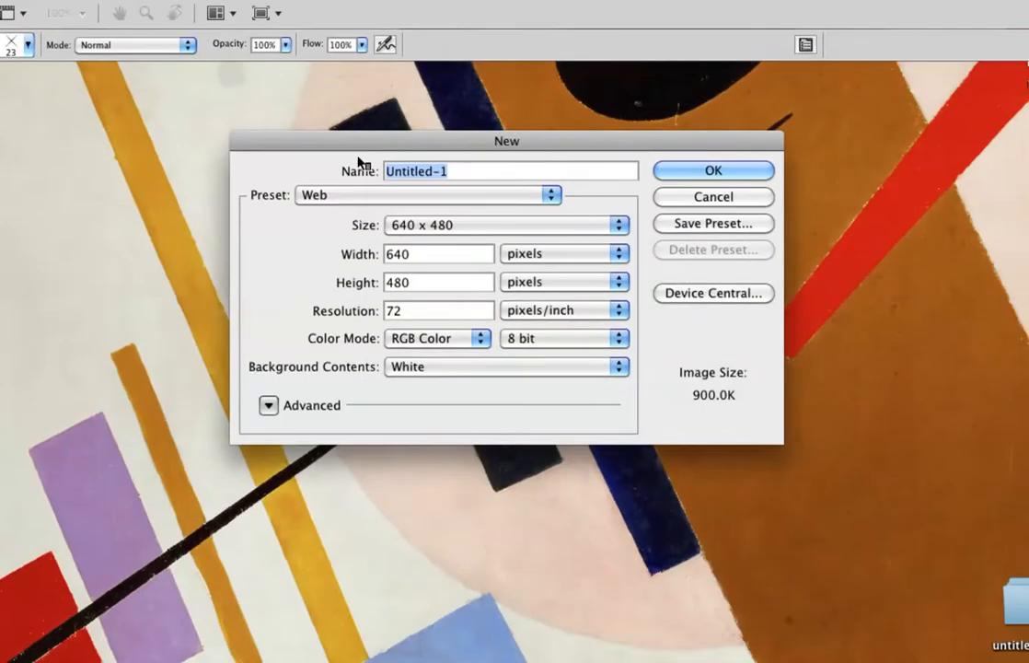
pyautogui.click(353, 197)
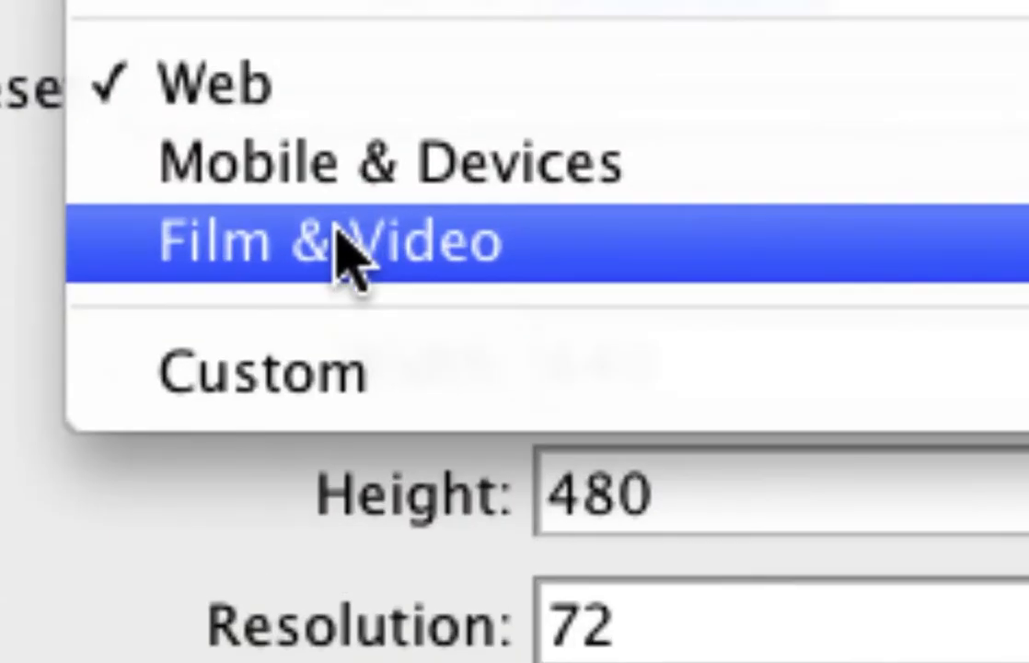
pyautogui.click(337, 241)
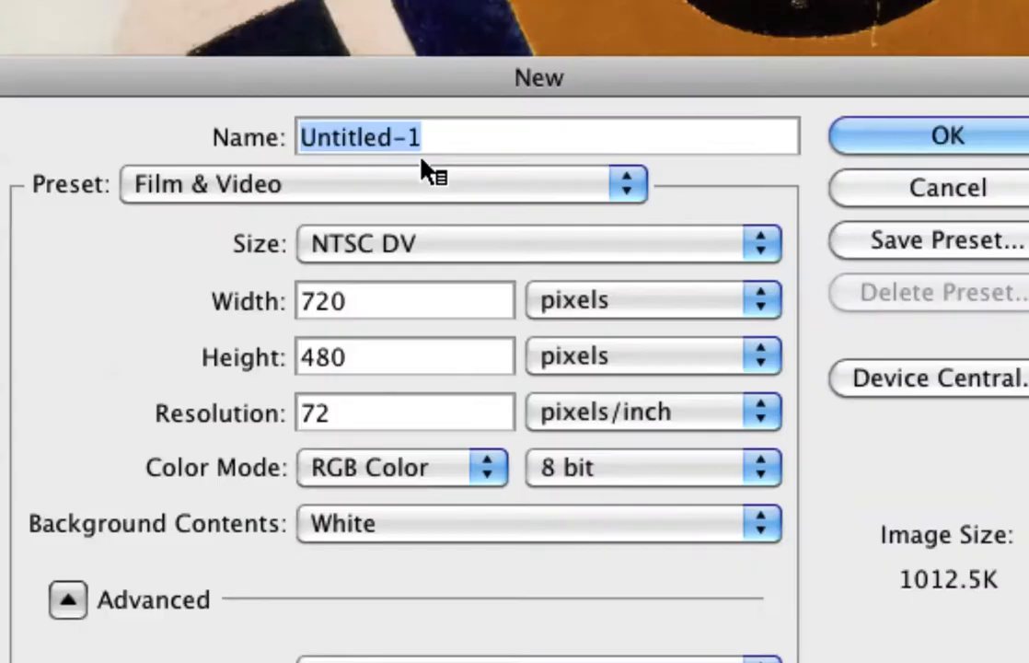
# Name the document "bouncing ball", create it, and dismiss the pixel aspect ratio notice.
pyautogui.write('bound')
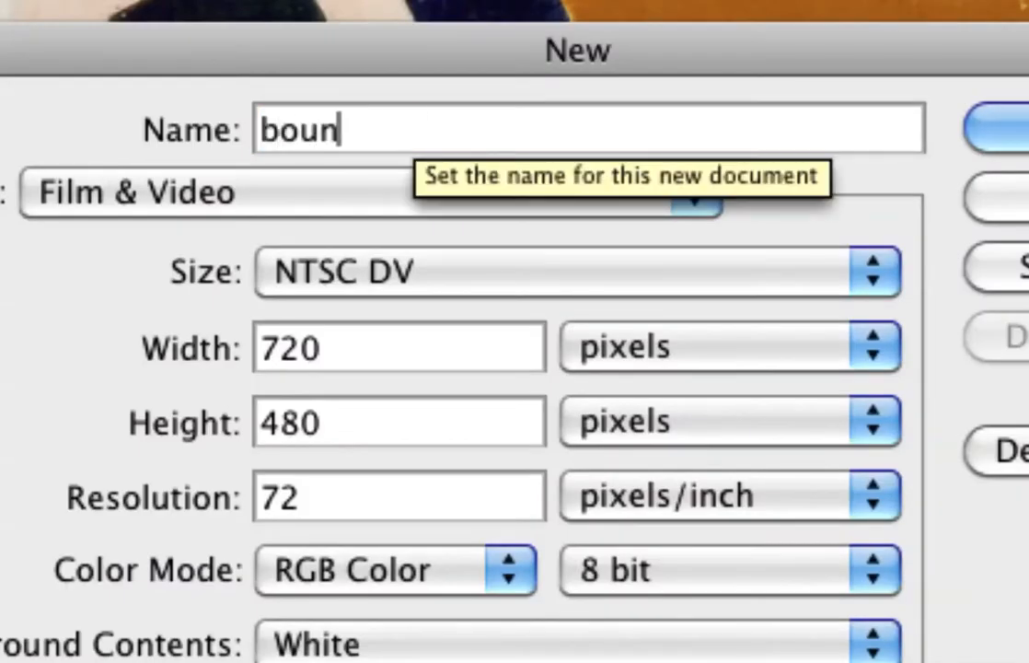
pyautogui.write('ing ball')
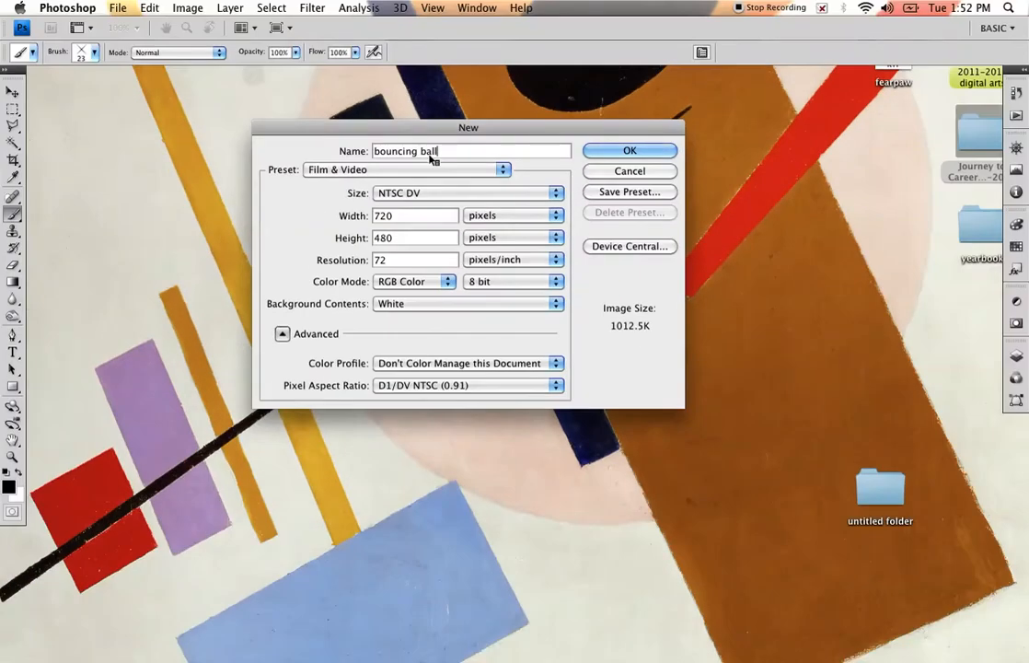
pyautogui.click(619, 152)
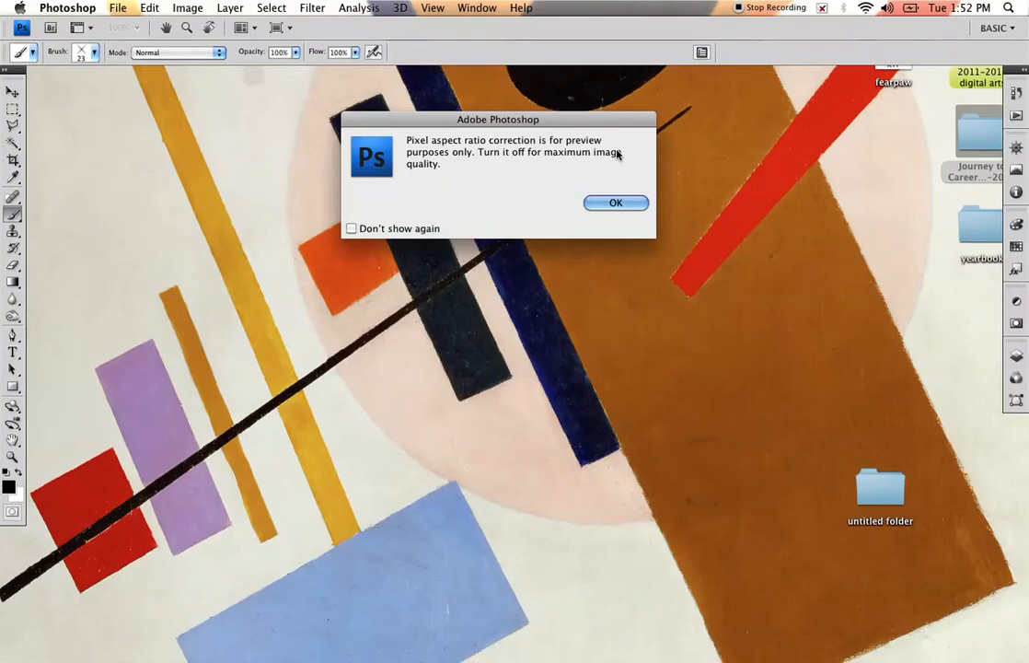
pyautogui.click(633, 202)
# Enlarge the document window around the canvas and hide the grid and guides.
pyautogui.moveTo(524, 451); pyautogui.dragTo(722, 574)
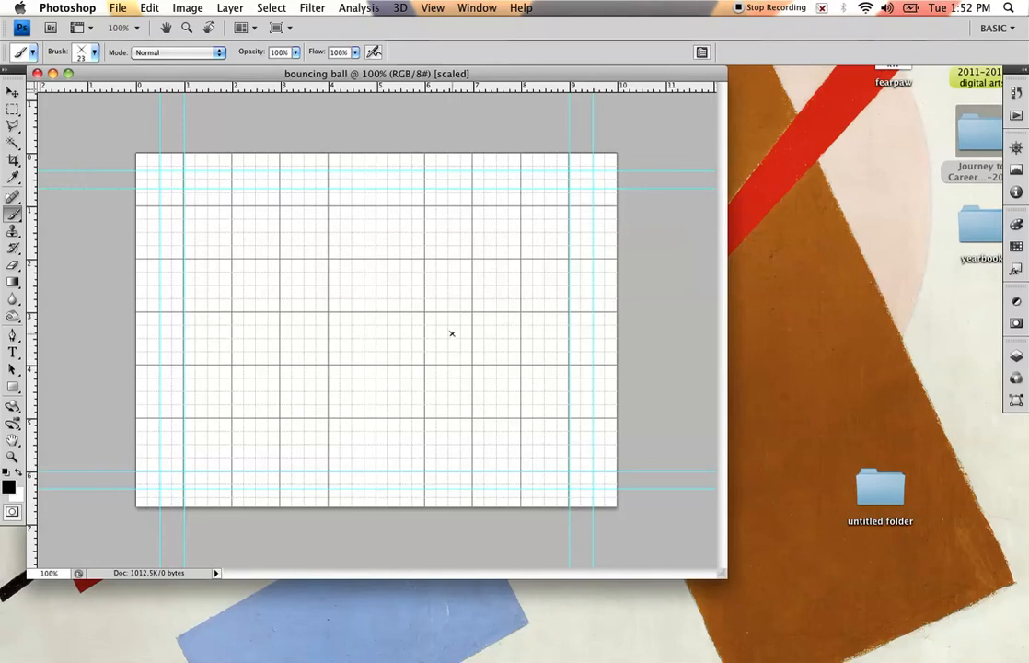
pyautogui.press('super+h')
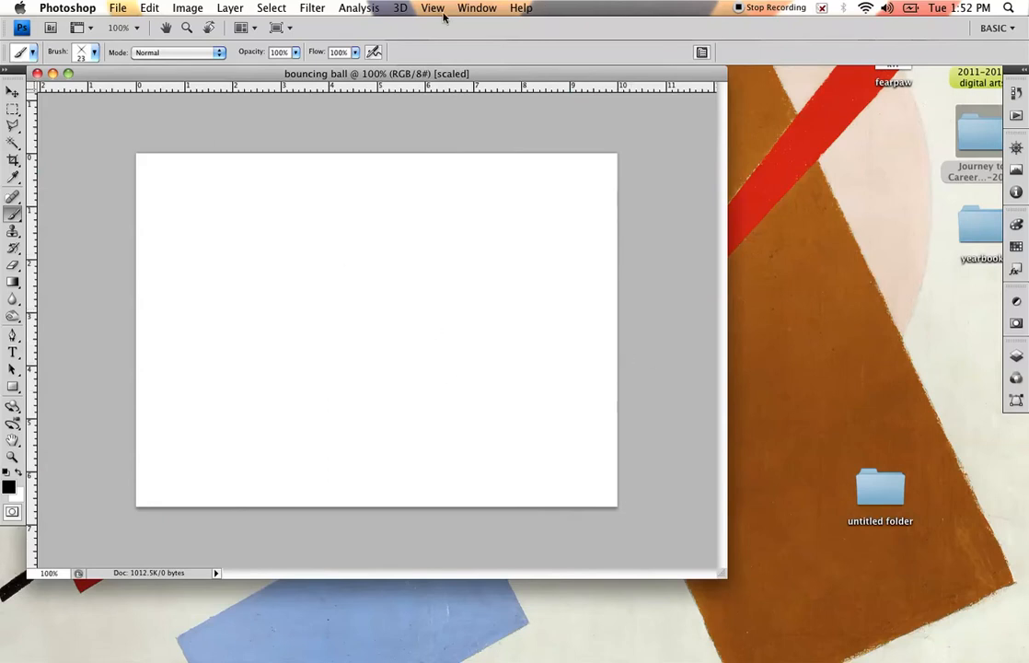
# Switch the workspace to Essentials.
pyautogui.click(516, 7)
pyautogui.moveTo(477, 8)
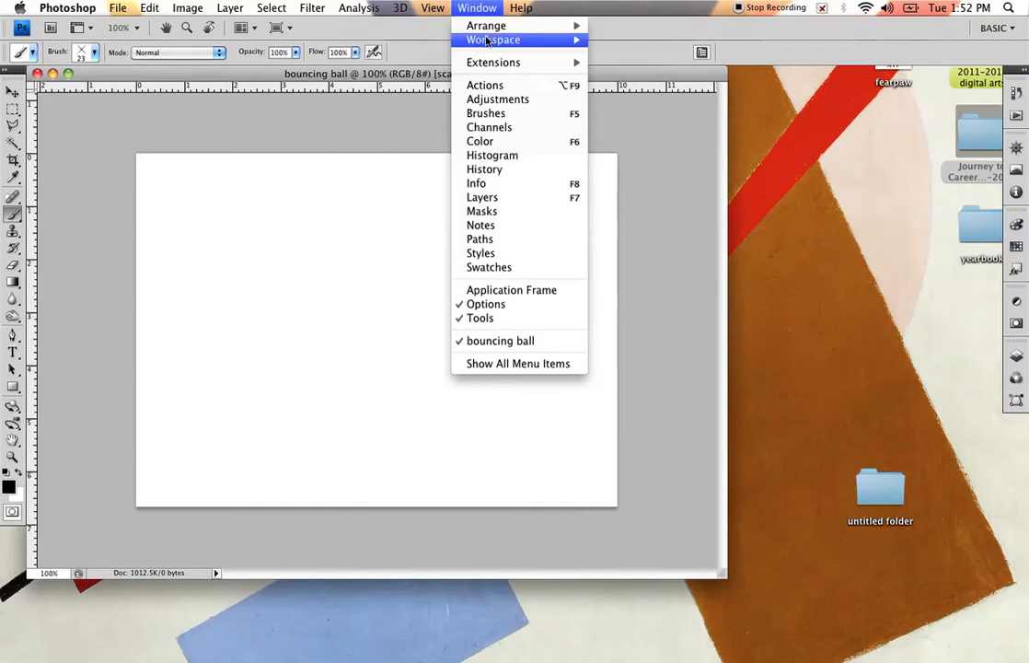
pyautogui.moveTo(498, 28)
pyautogui.click(676, 39)
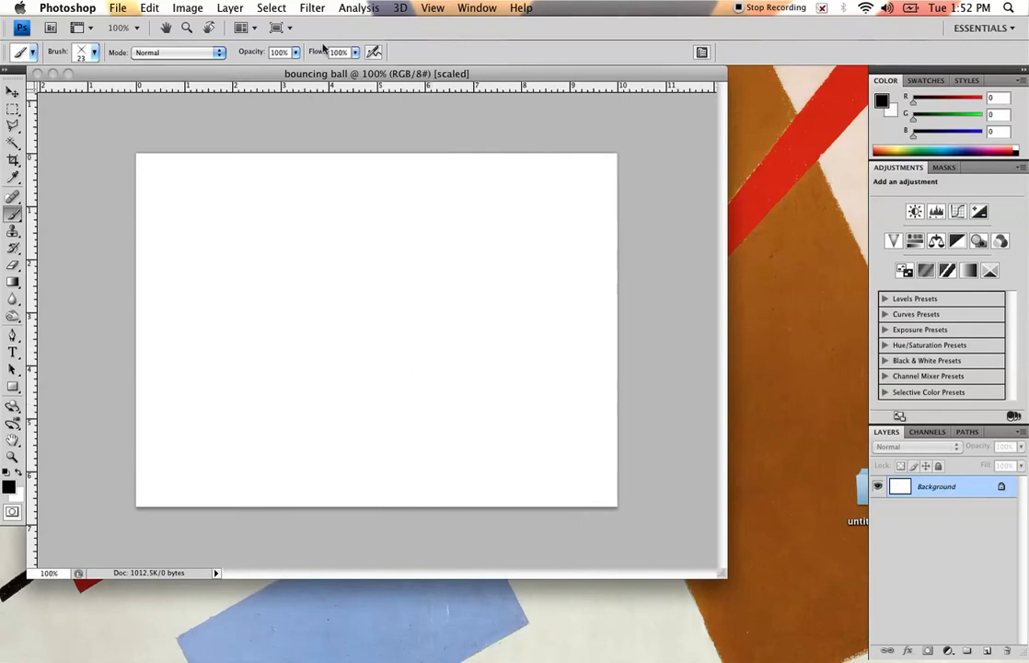
# Create a new layer named "ball" above the background.
pyautogui.click(230, 9)
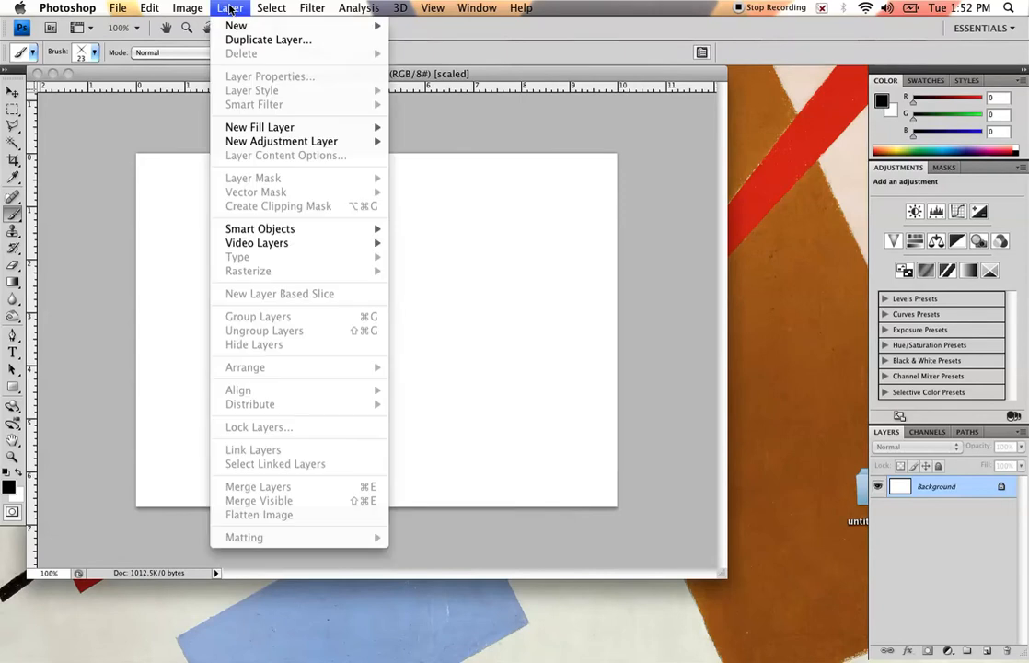
pyautogui.moveTo(237, 25)
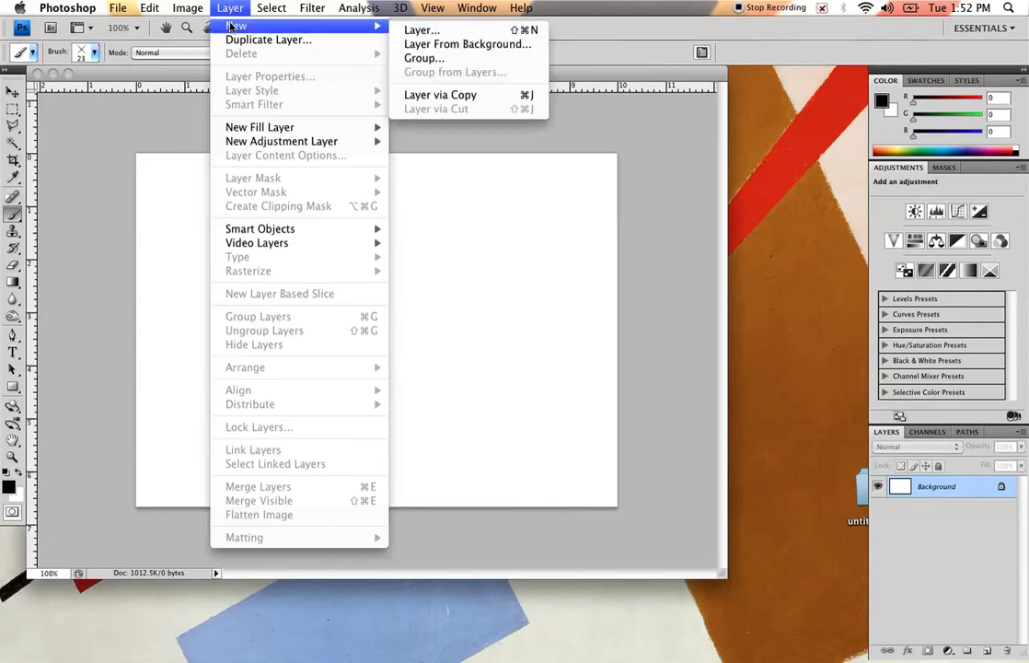
pyautogui.click(440, 32)
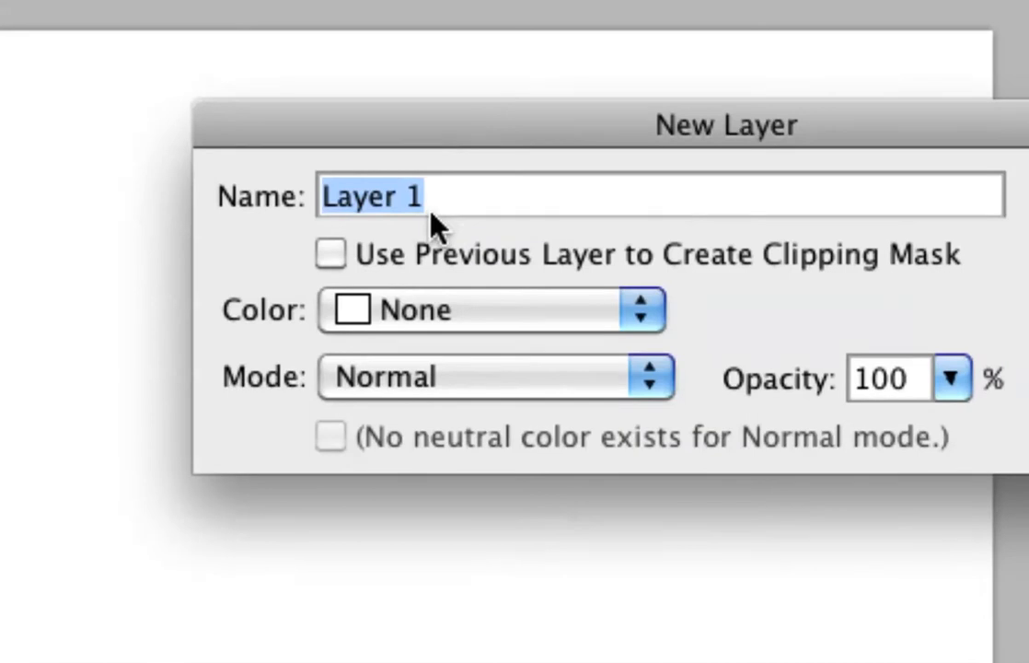
pyautogui.write('ball')
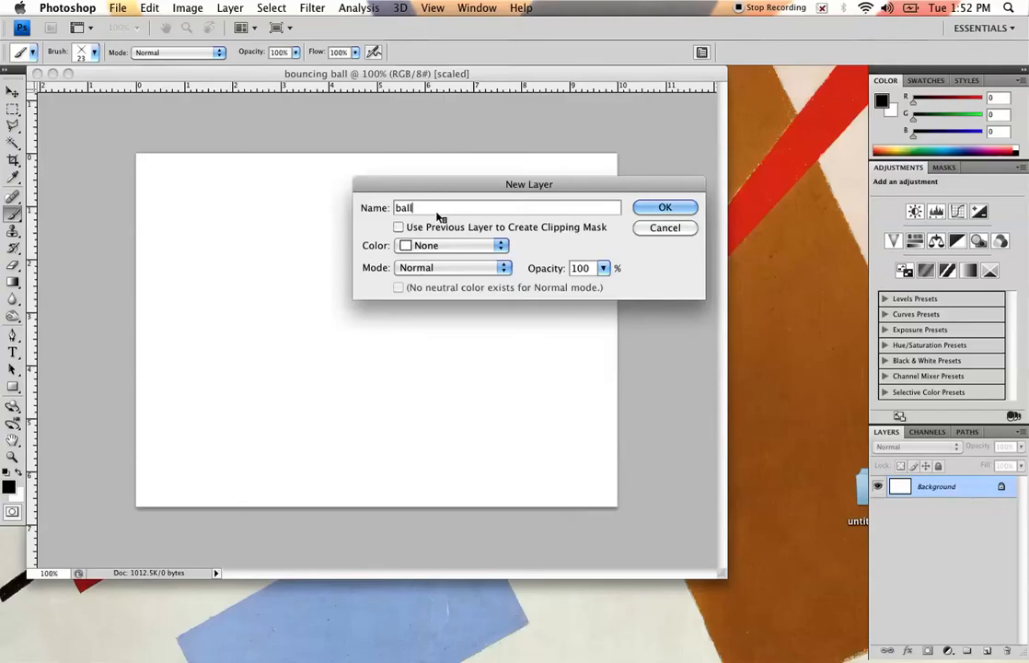
pyautogui.click(666, 208)
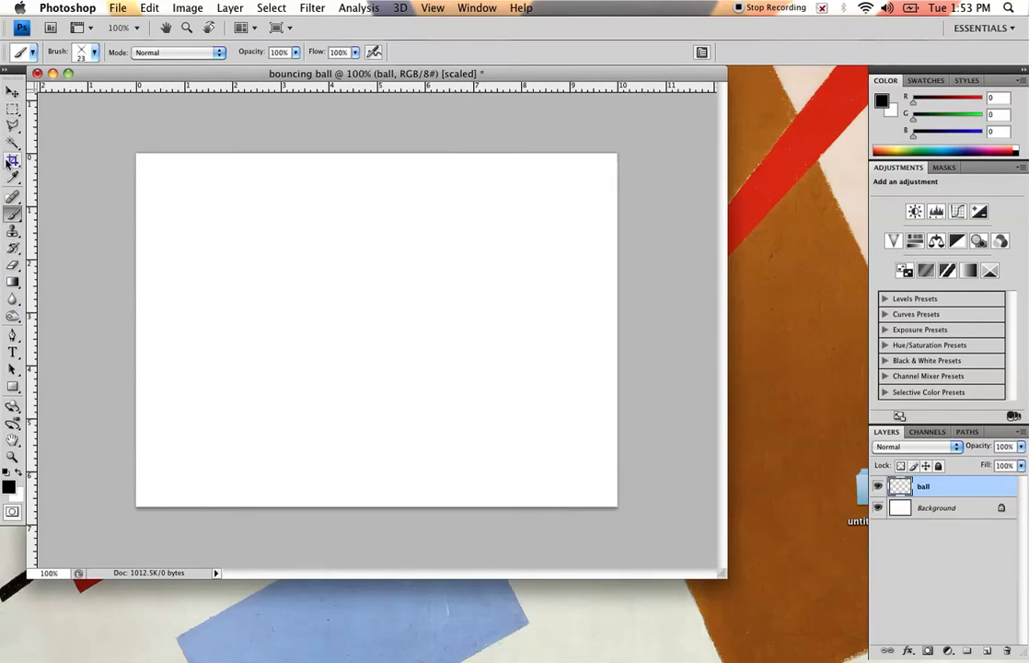
# Draw a circular selection about 2.5 inches across in the lower middle of the canvas with the Elliptical Marquee tool.
pyautogui.click(10, 114)
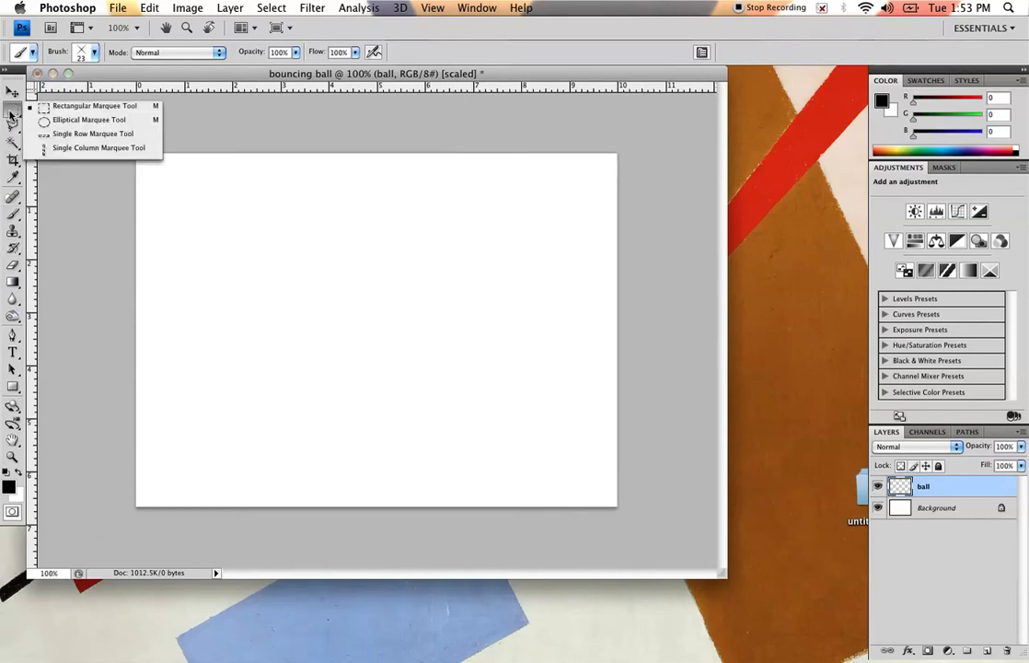
pyautogui.click(80, 120)
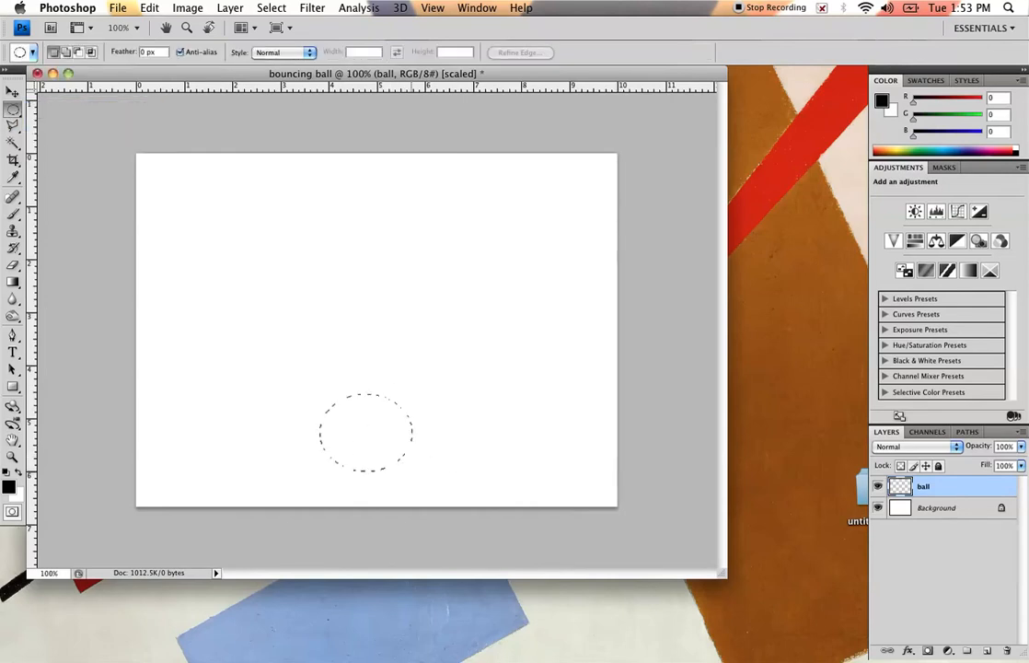
pyautogui.moveTo(289, 348)
pyautogui.mouseDown()
pyautogui.moveTo(308, 367)
pyautogui.moveTo(292, 351)
pyautogui.mouseUp()
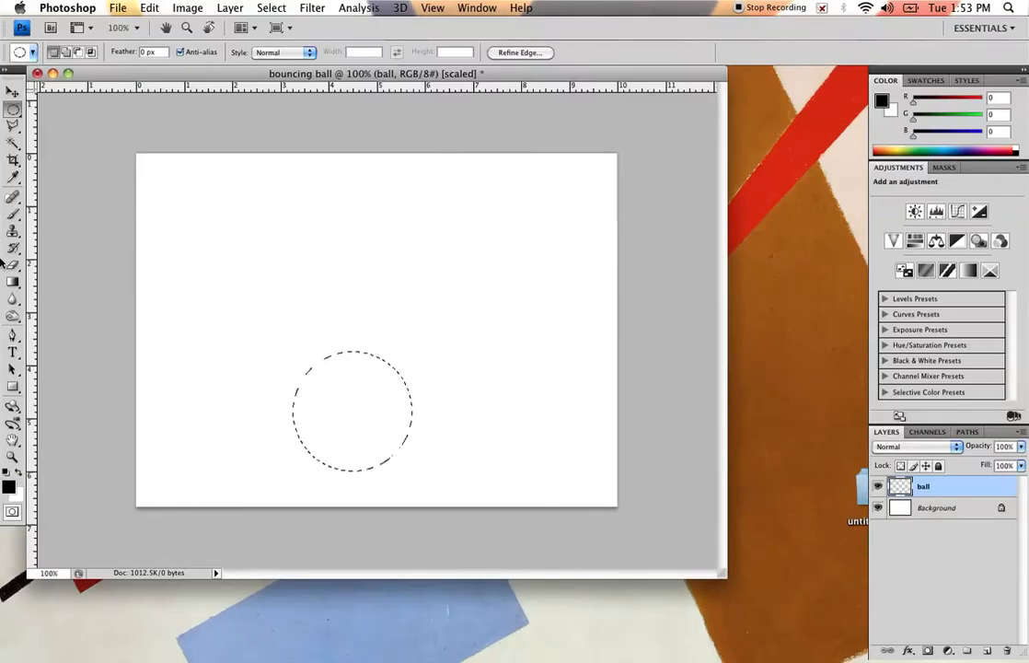
# Fill the circular selection with the black foreground color at 100% opacity in Normal mode, and deselect it.
pyautogui.click(149, 7)
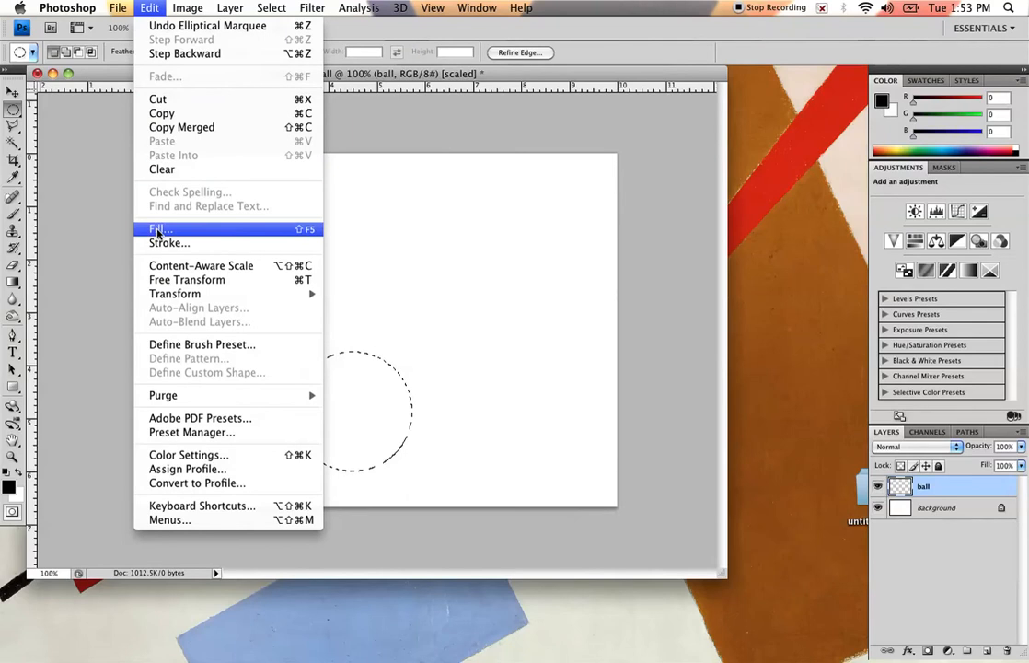
pyautogui.click(158, 231)
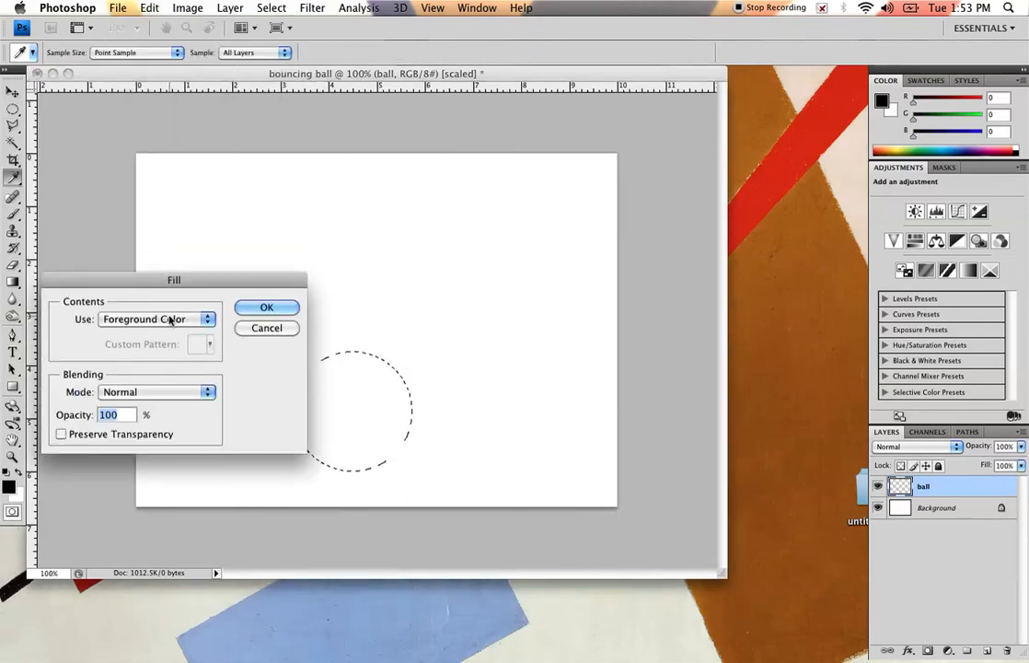
pyautogui.click(287, 311)
pyautogui.press('m')
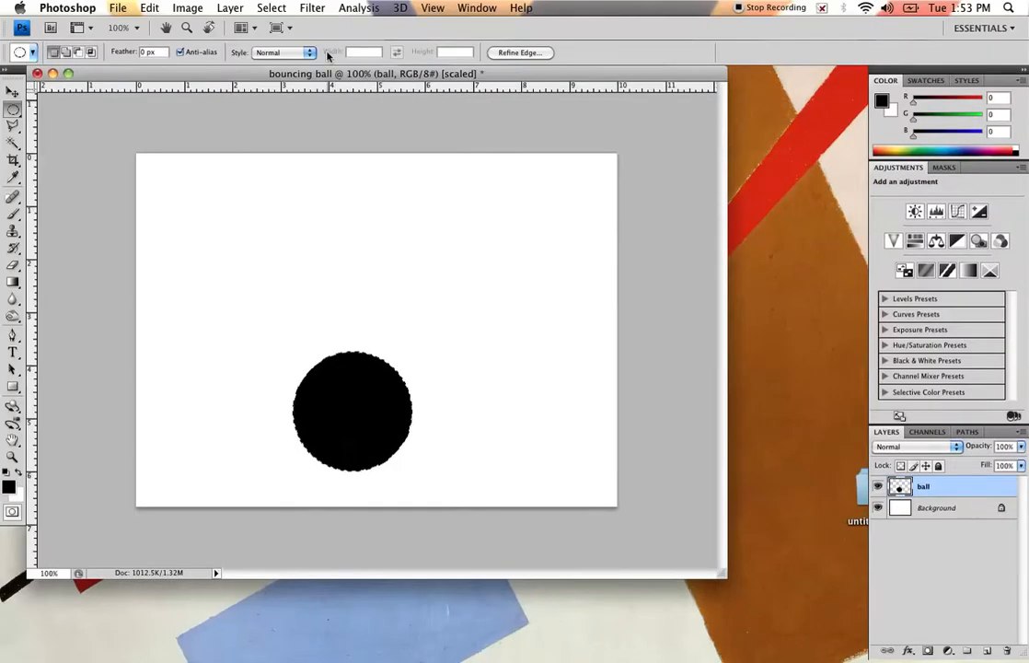
pyautogui.click(274, 9)
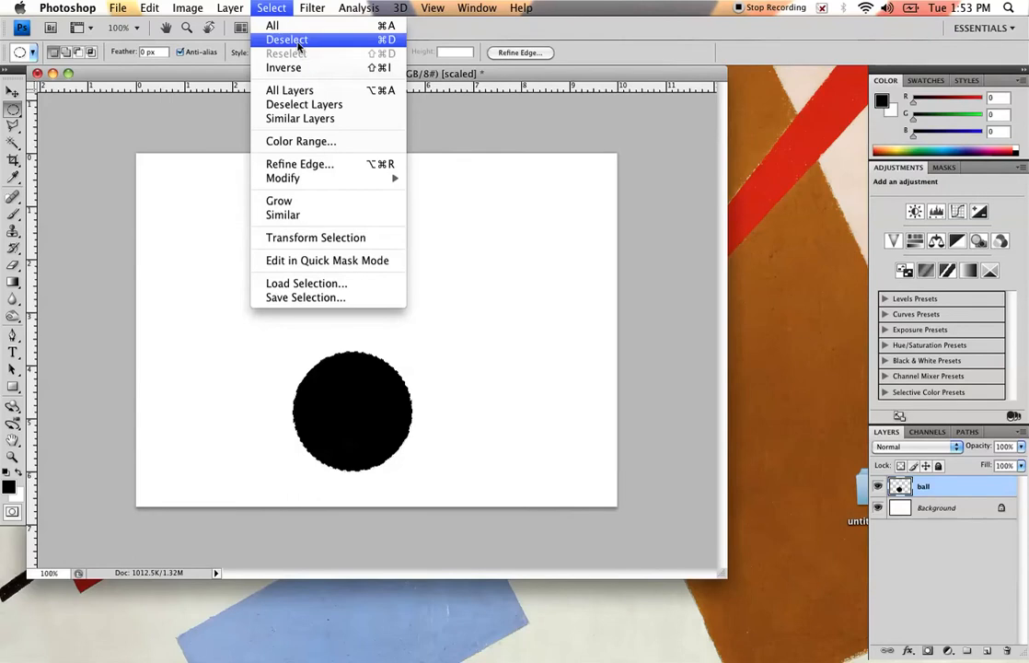
pyautogui.click(286, 40)
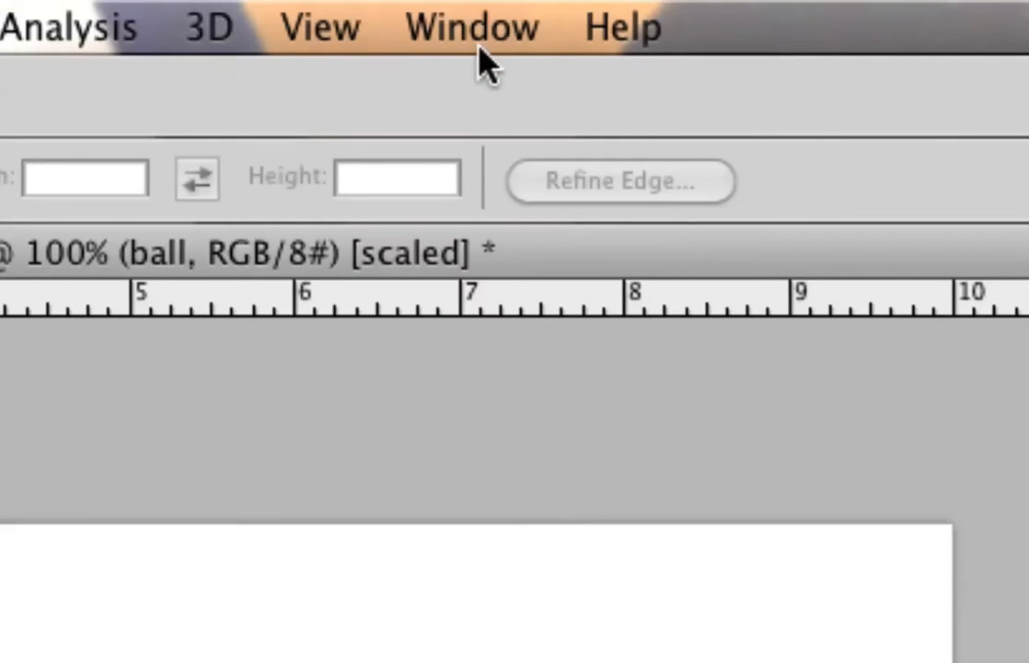
# Show the animation timeline and convert it to frame animation.
pyautogui.click(478, 11)
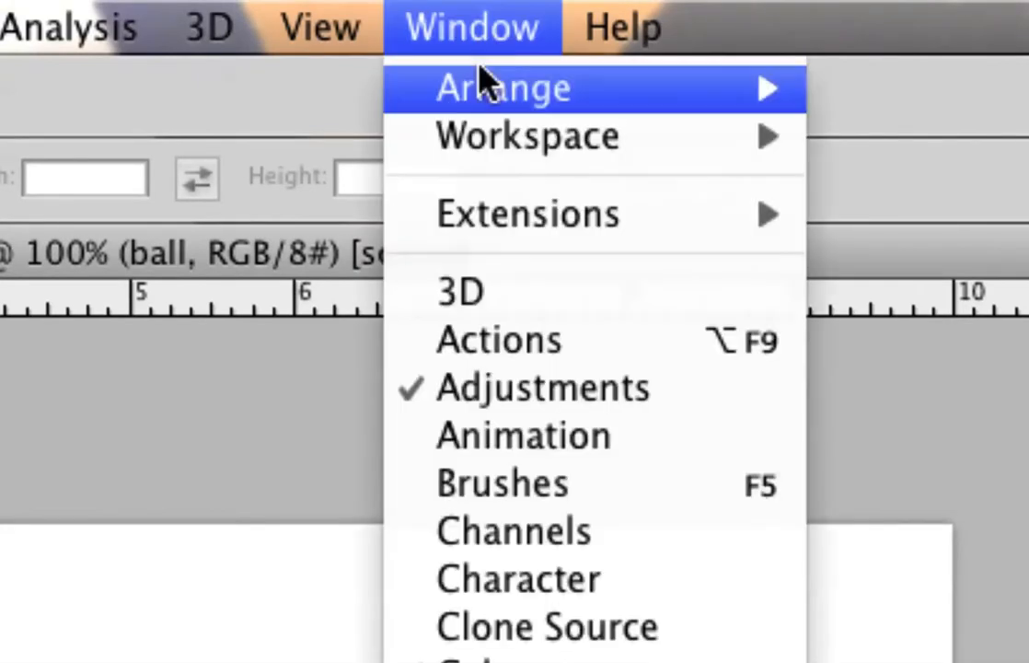
pyautogui.moveTo(498, 134)
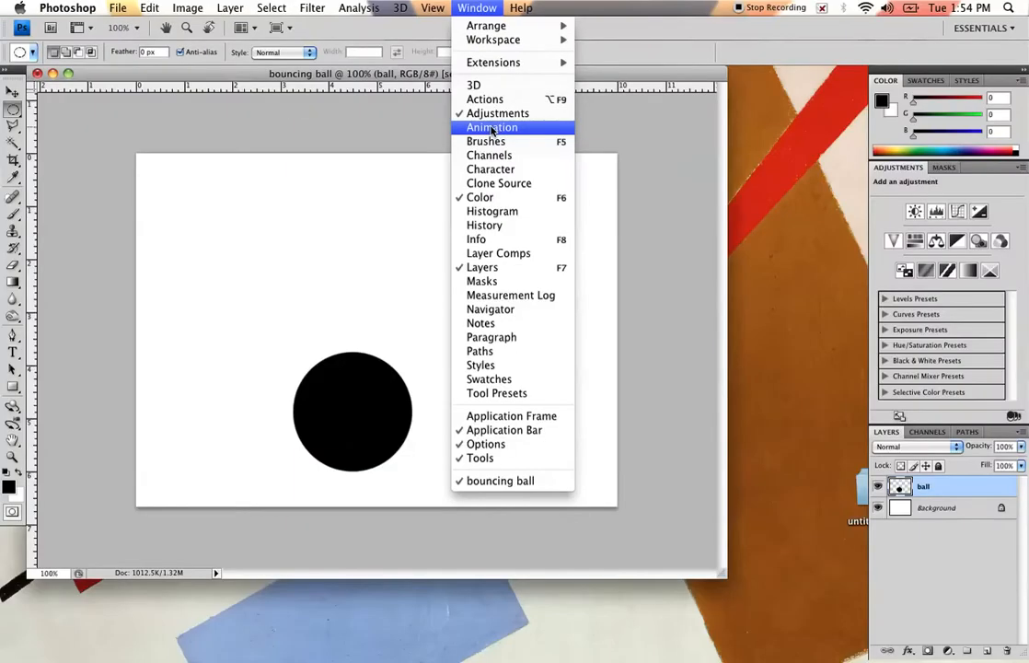
pyautogui.click(570, 216)
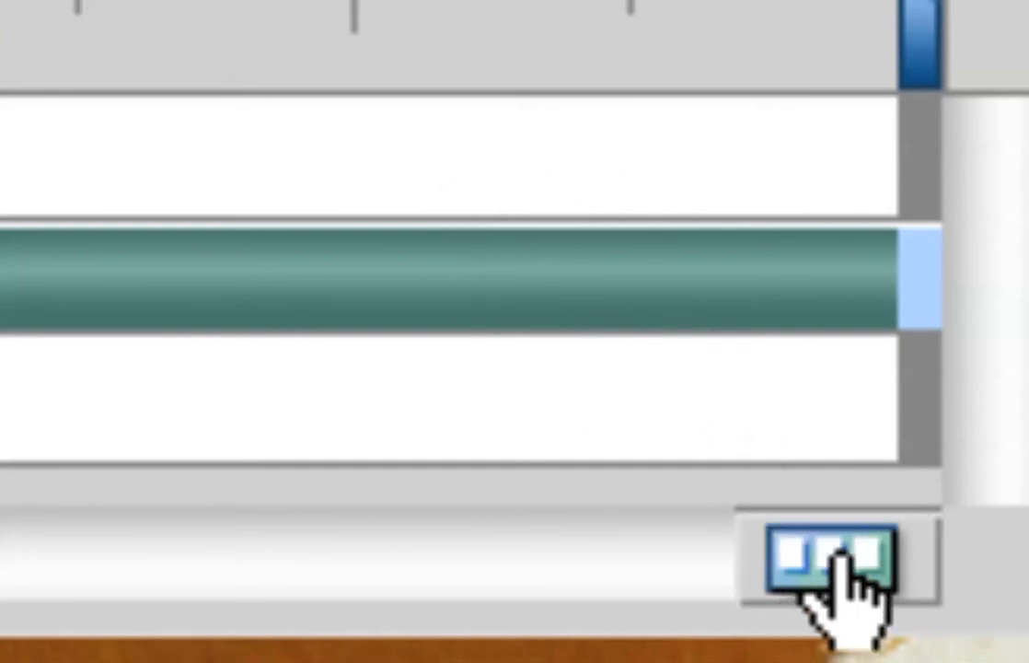
pyautogui.click(837, 557)
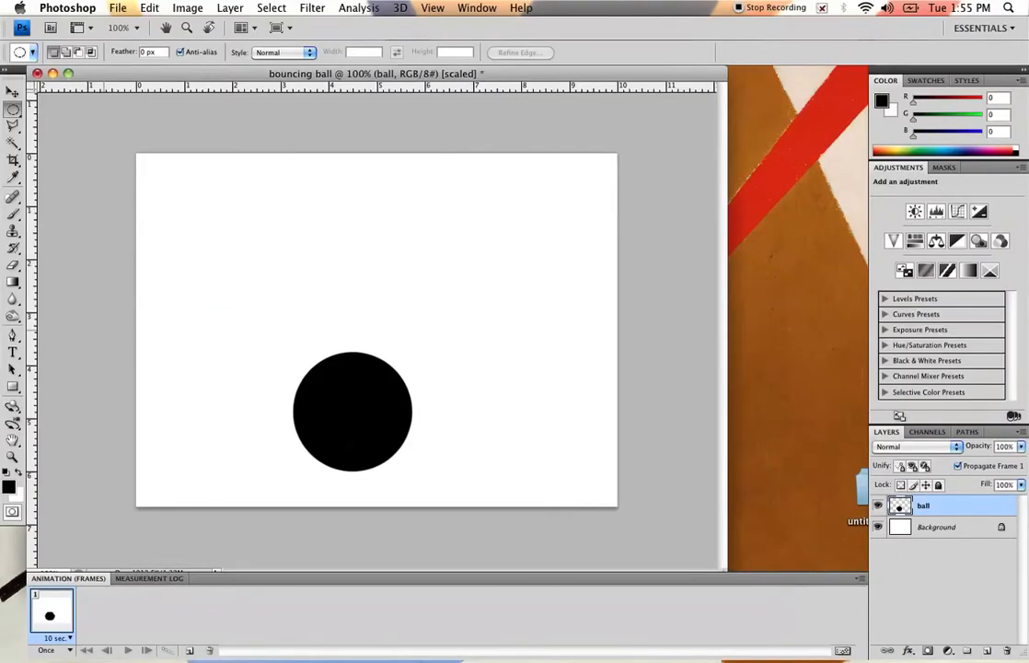
# Move the ball slightly down and toward the horizontal centre of the canvas using the Move tool.
pyautogui.click(13, 92)
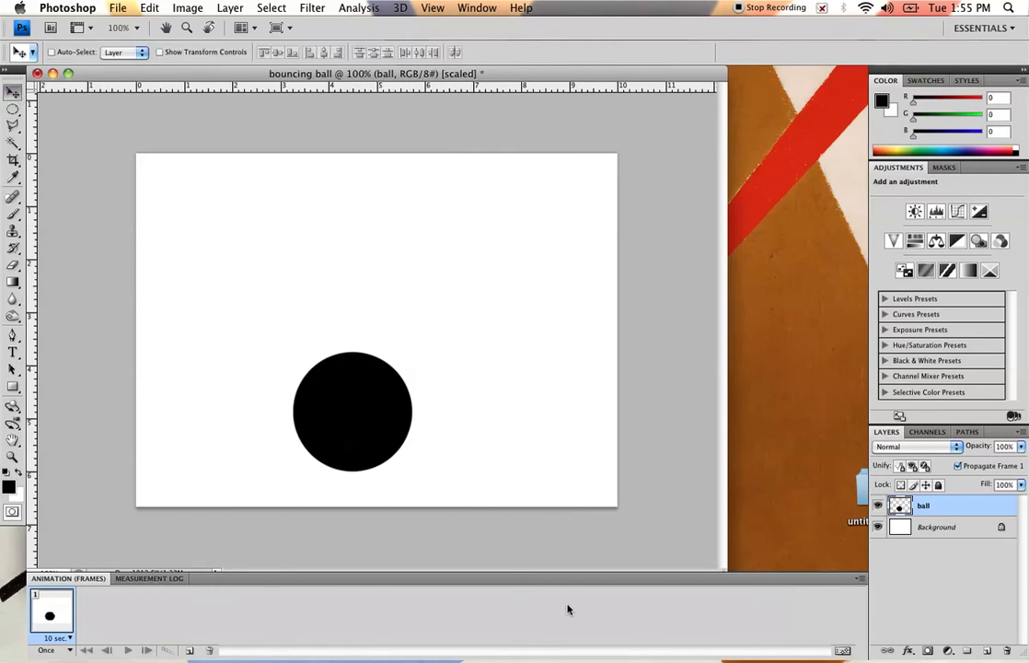
pyautogui.moveTo(348, 429); pyautogui.dragTo(374, 447)
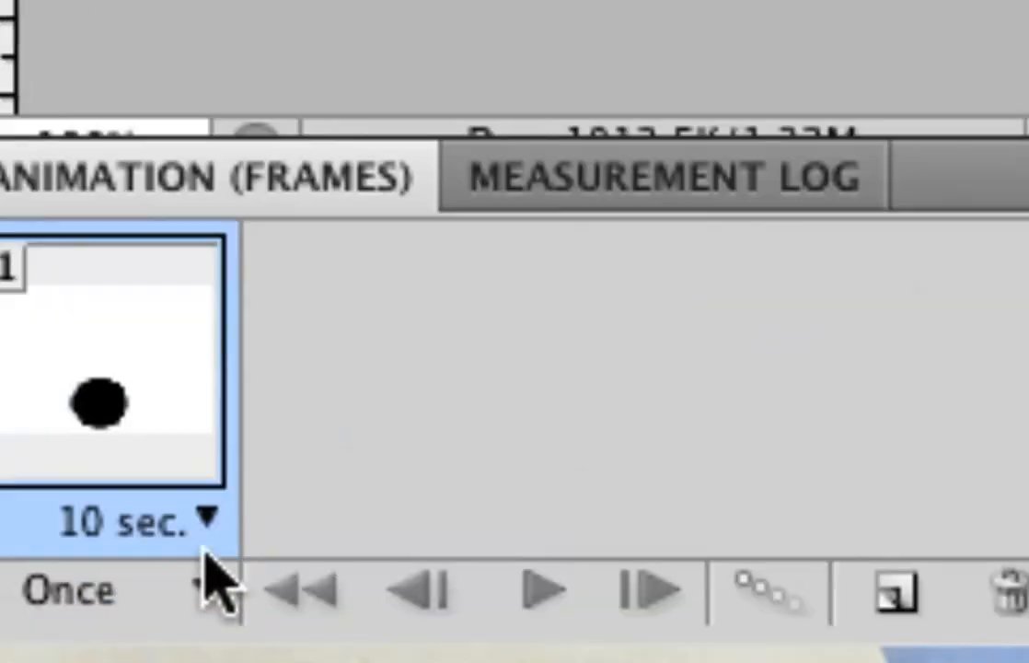
# Set the delay of animation frame 1 to No delay.
pyautogui.click(207, 521)
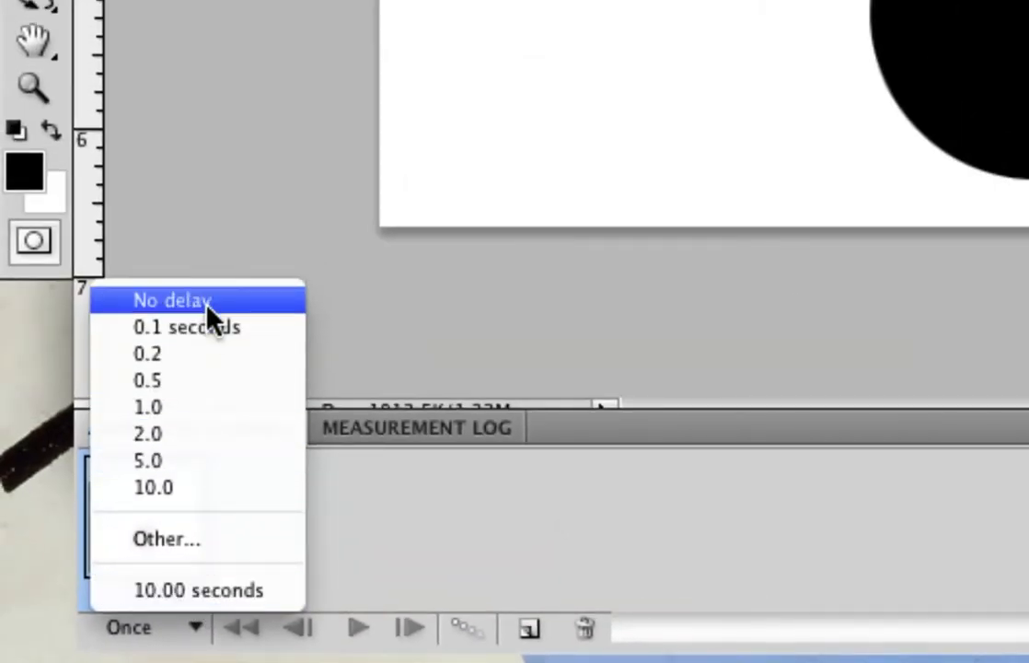
pyautogui.click(423, 581)
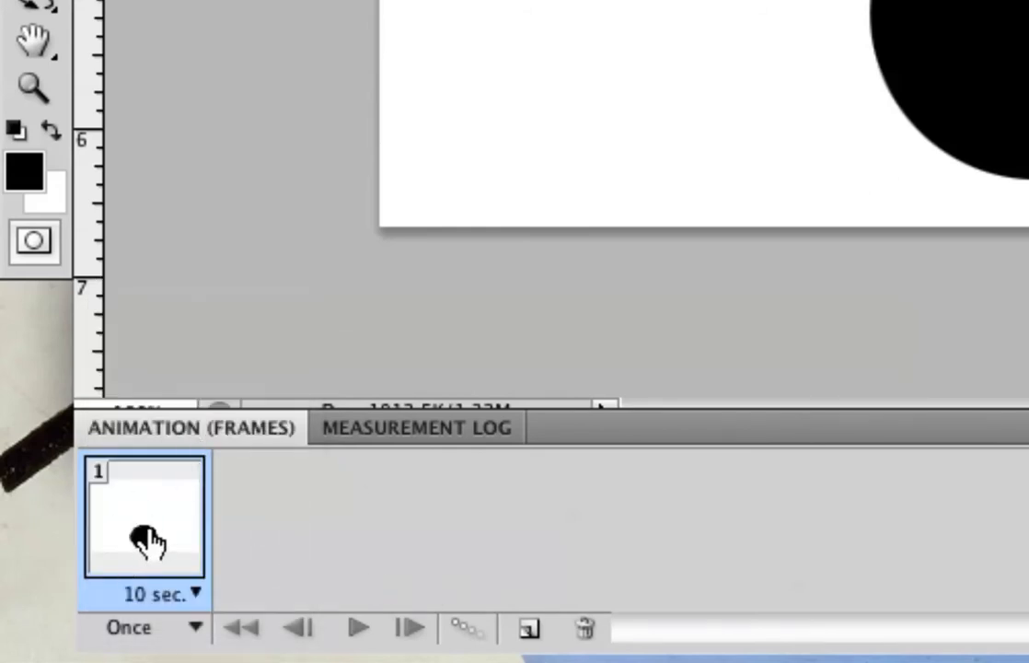
pyautogui.click(197, 595)
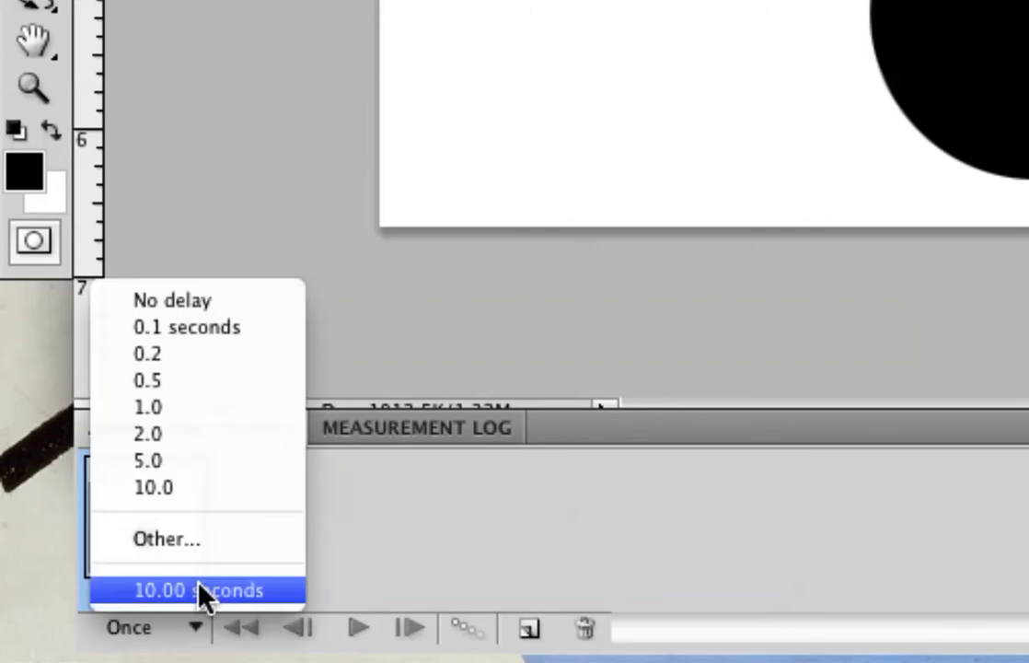
pyautogui.click(211, 307)
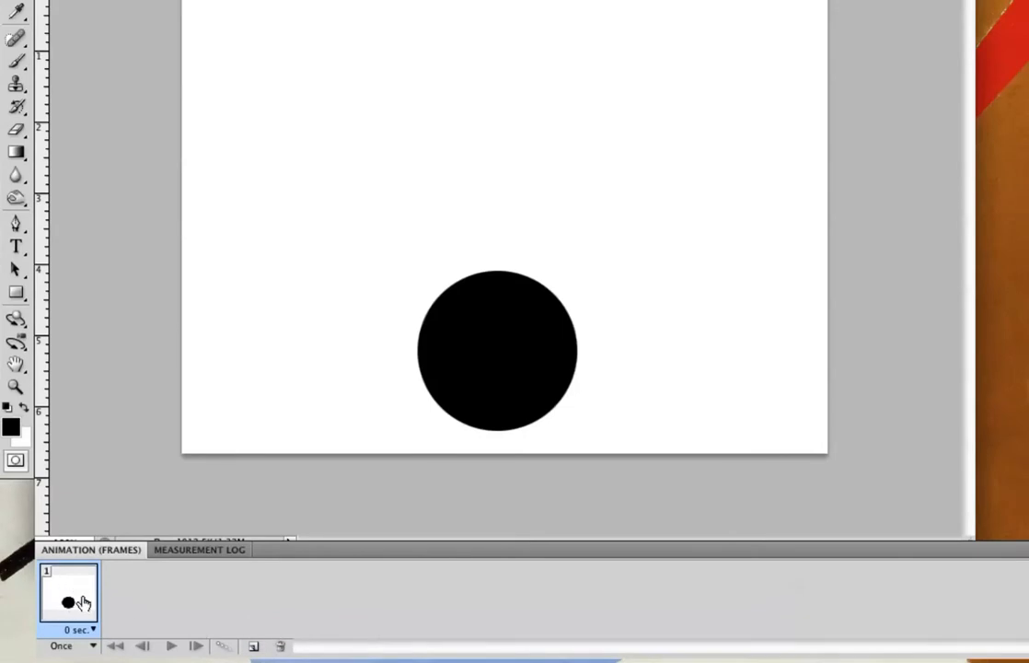
# Duplicate animation frame 1 and move the ball straight up to near the top edge of the canvas in frame 2.
pyautogui.click(256, 647)
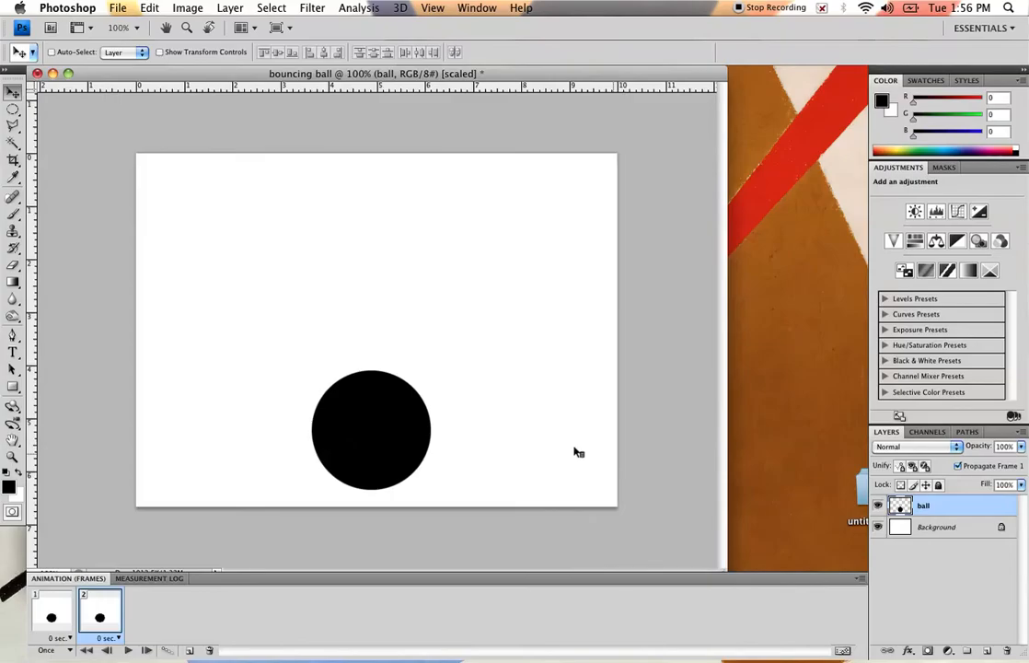
pyautogui.moveTo(366, 451); pyautogui.dragTo(358, 246)
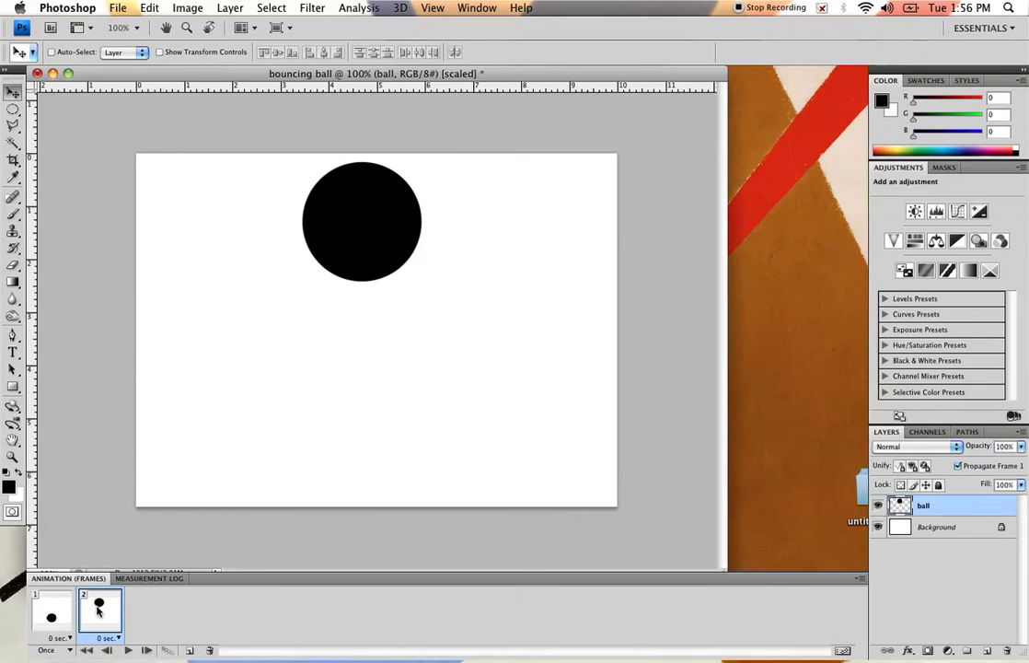
# Duplicate frame 1 again and reorder the copy to the end of the sequence as frame 3.
pyautogui.click(53, 617)
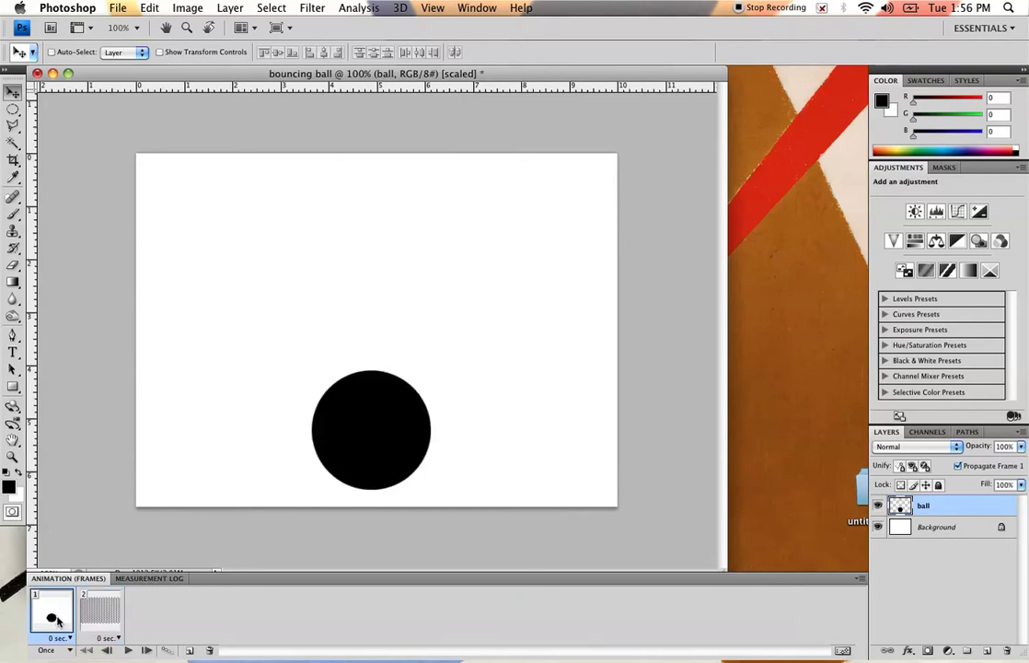
pyautogui.click(188, 652)
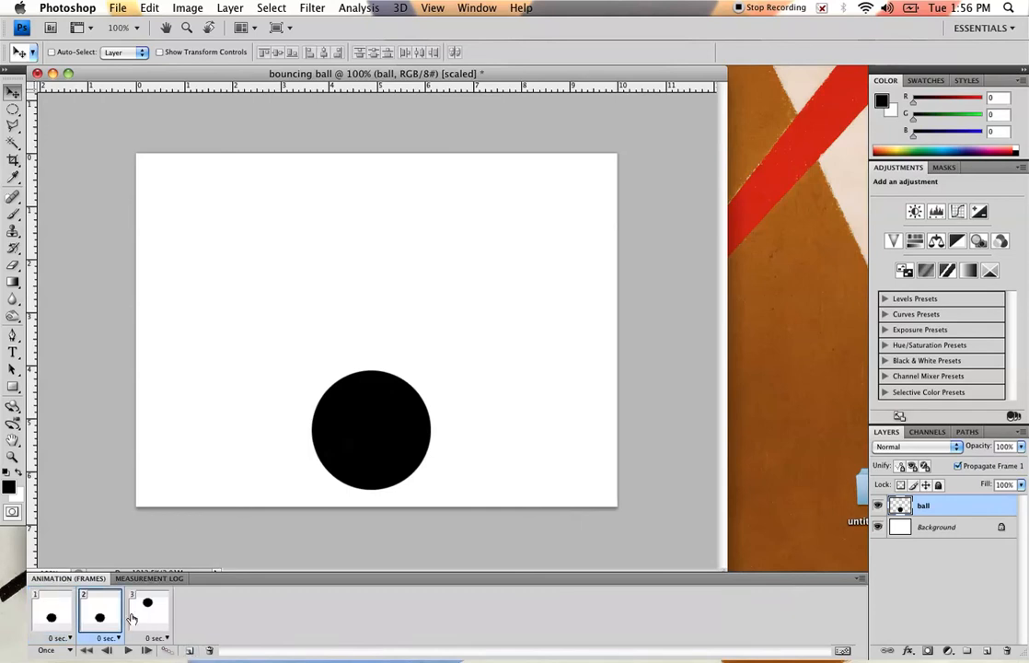
pyautogui.moveTo(100, 620); pyautogui.dragTo(195, 615)
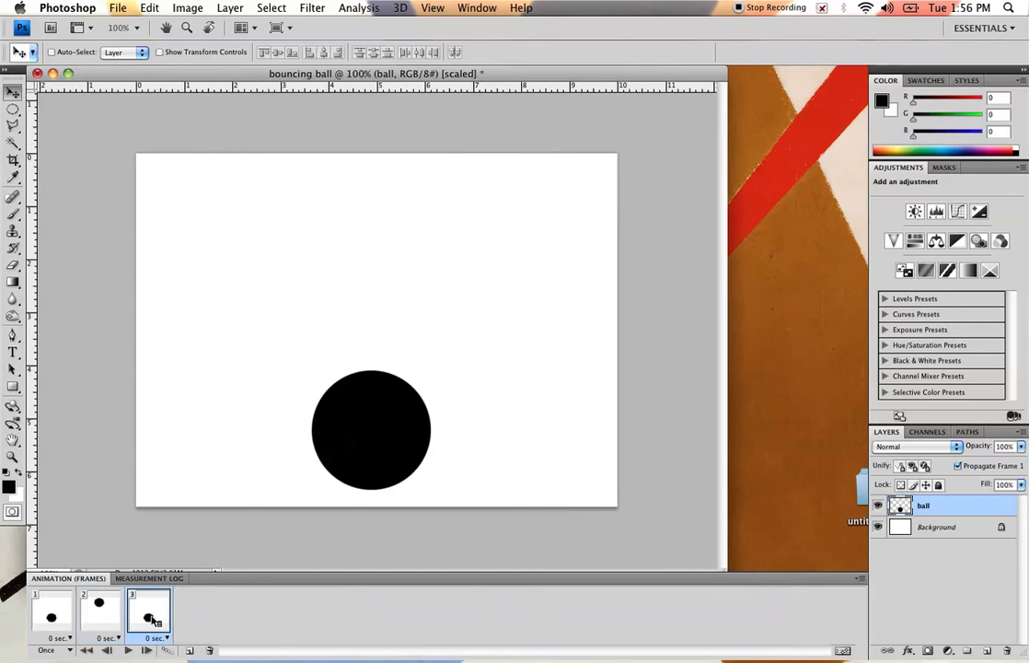
# Compare the ball's position across animation frames 1, 2 and 3.
pyautogui.click(49, 622)
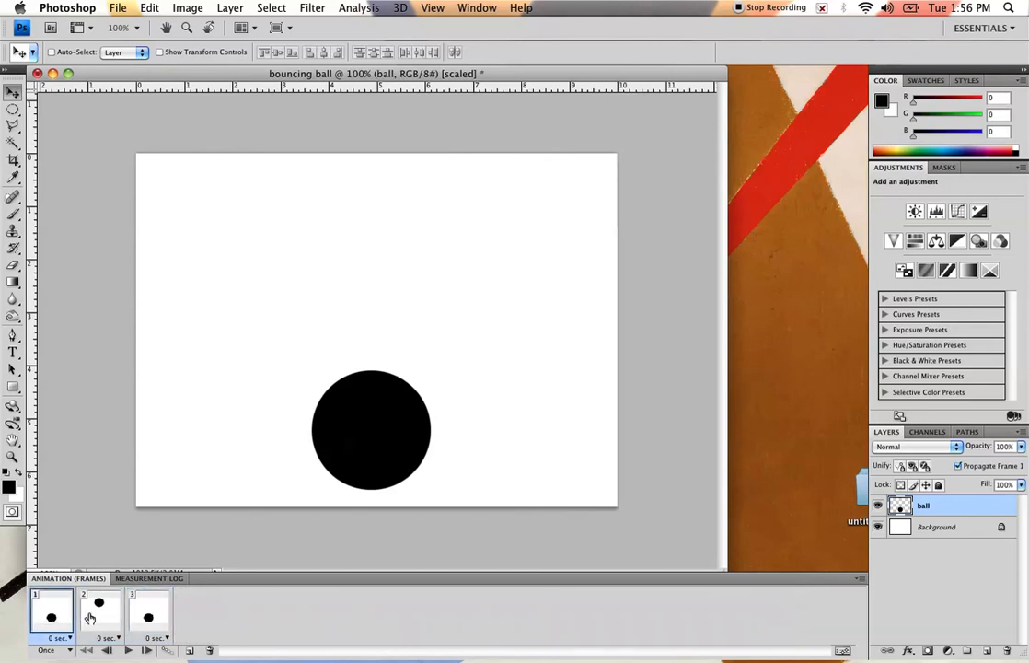
pyautogui.click(90, 618)
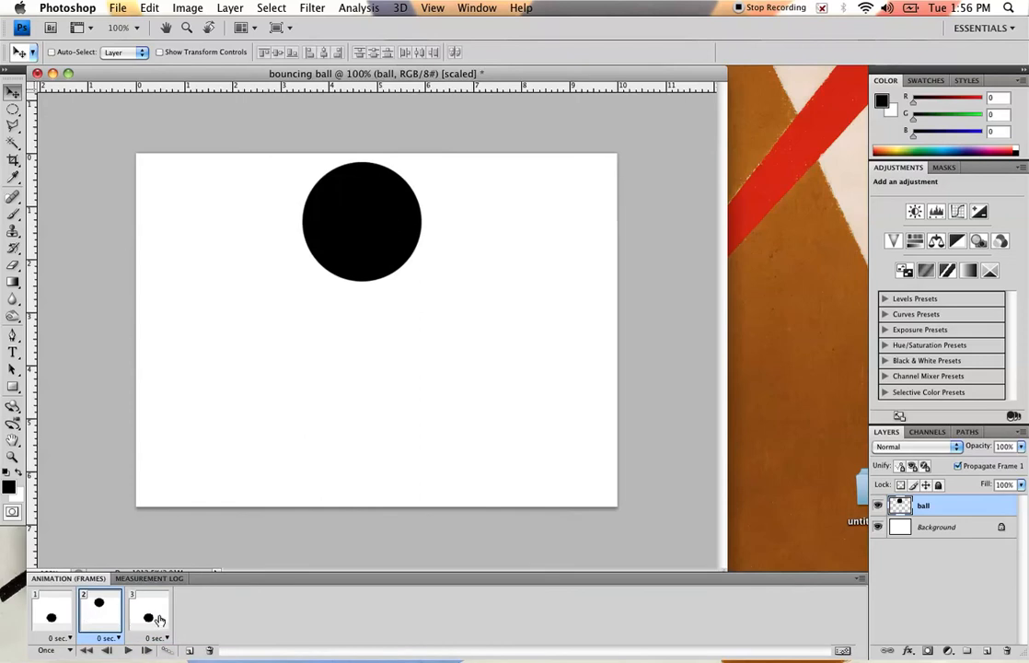
pyautogui.click(155, 619)
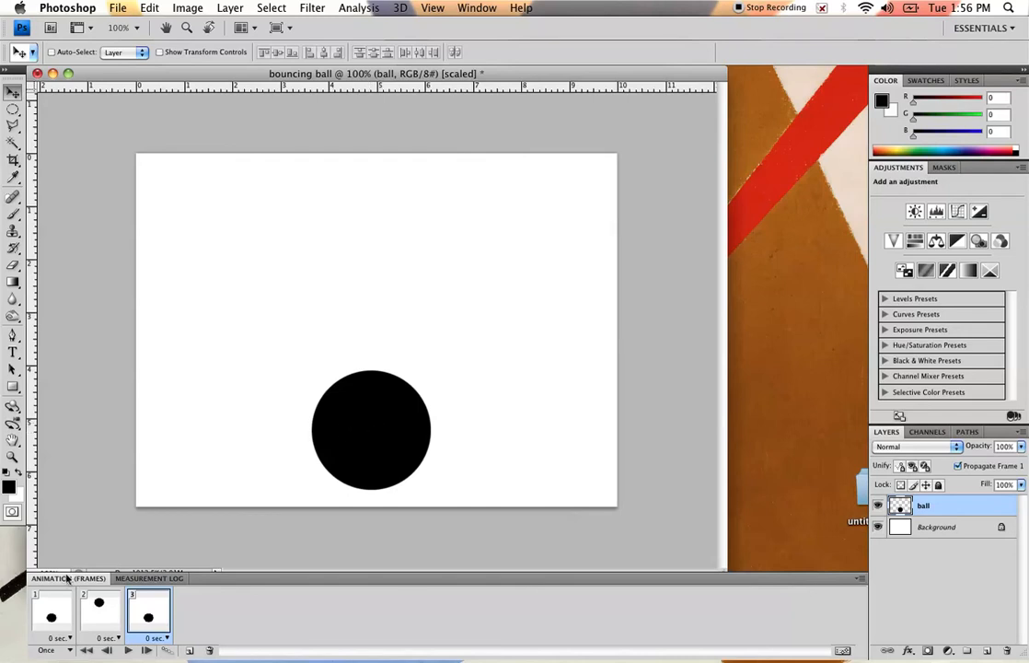
pyautogui.click(58, 616)
pyautogui.click(99, 615)
pyautogui.click(55, 616)
pyautogui.click(96, 619)
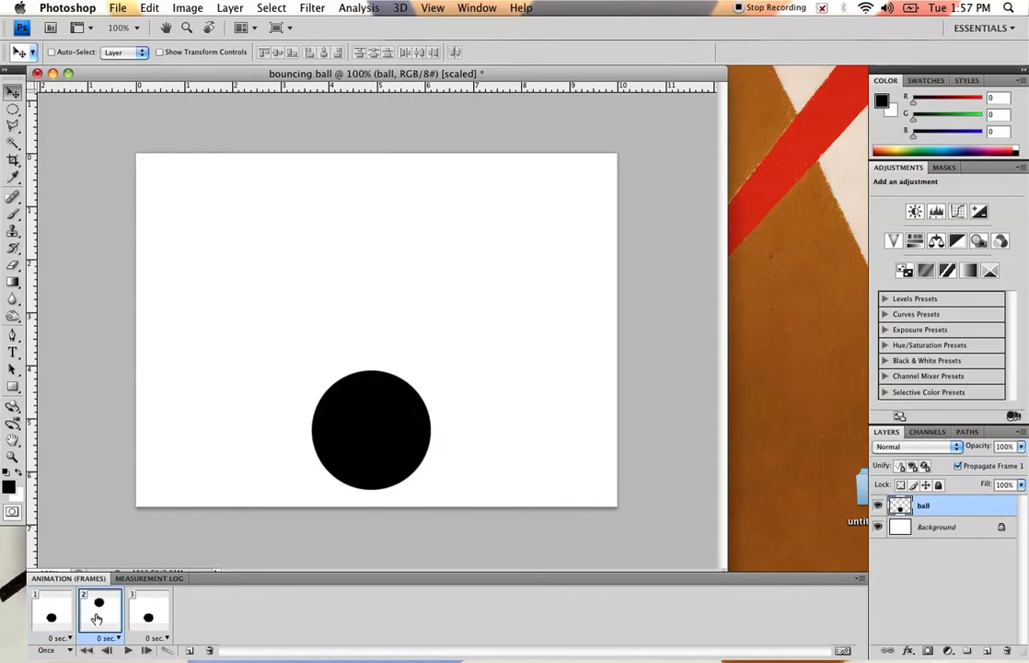
pyautogui.click(73, 618)
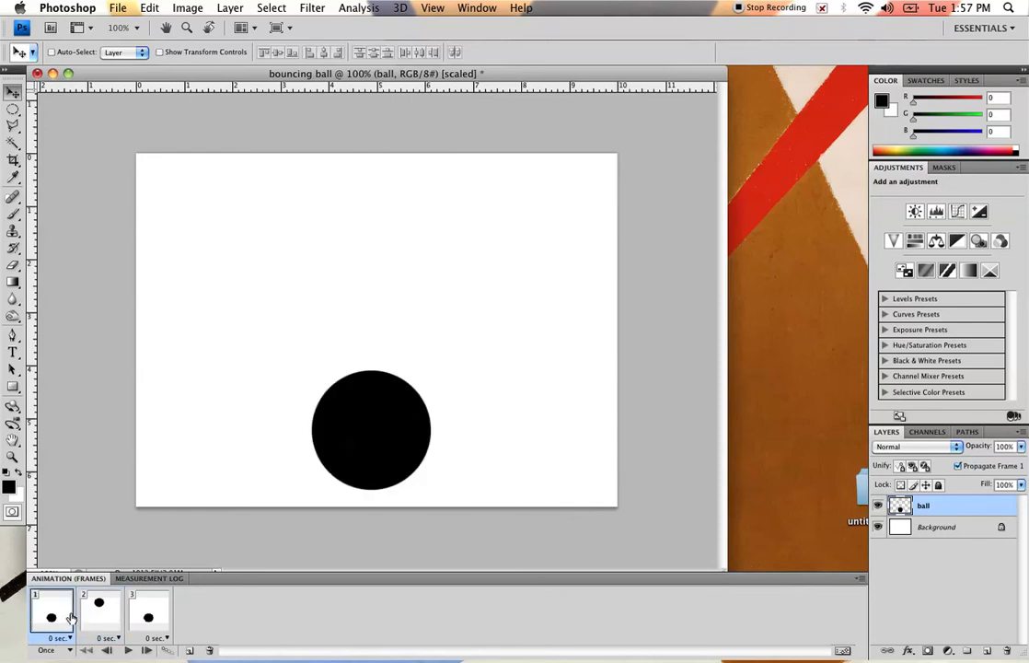
pyautogui.click(94, 613)
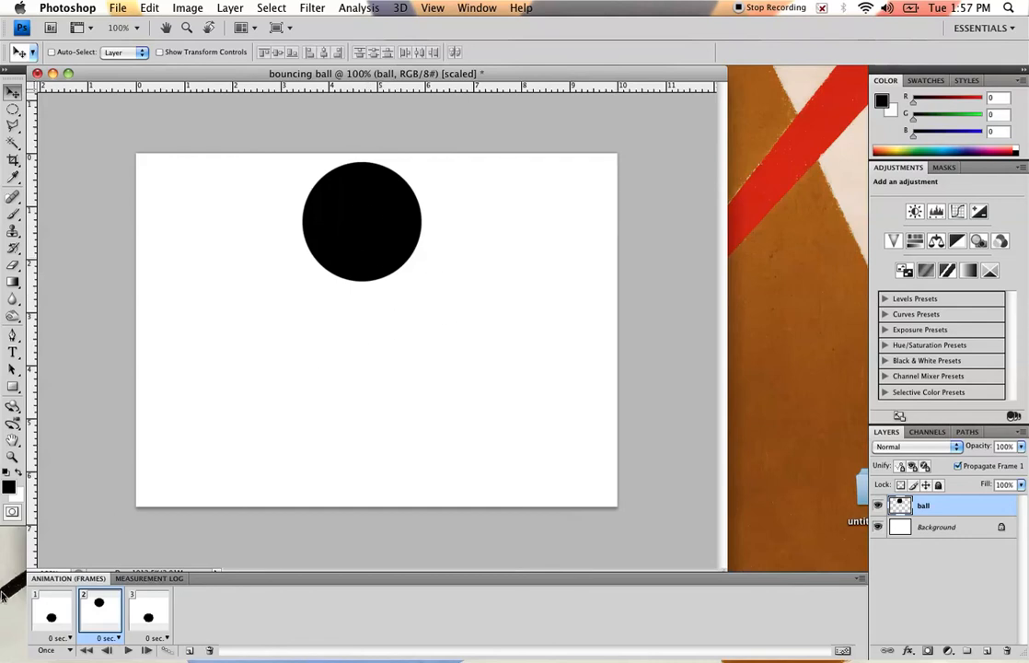
# Tween the selected frames 1 and 2 with 11 added frames, using all layers and the position, opacity and effects parameters.
pyautogui.click(54, 618)
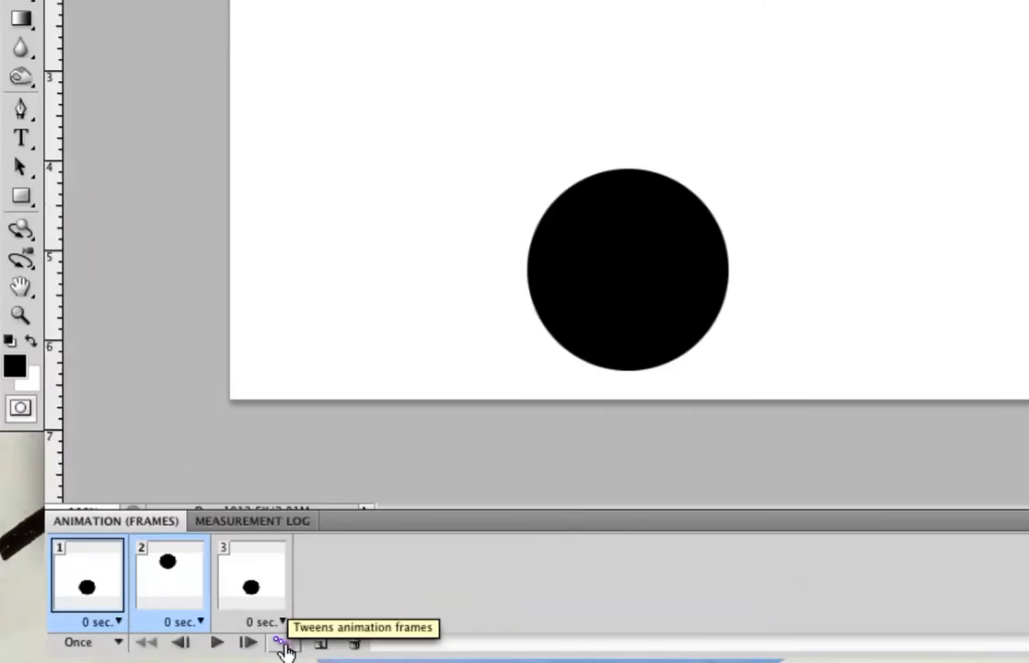
pyautogui.click(662, 617)
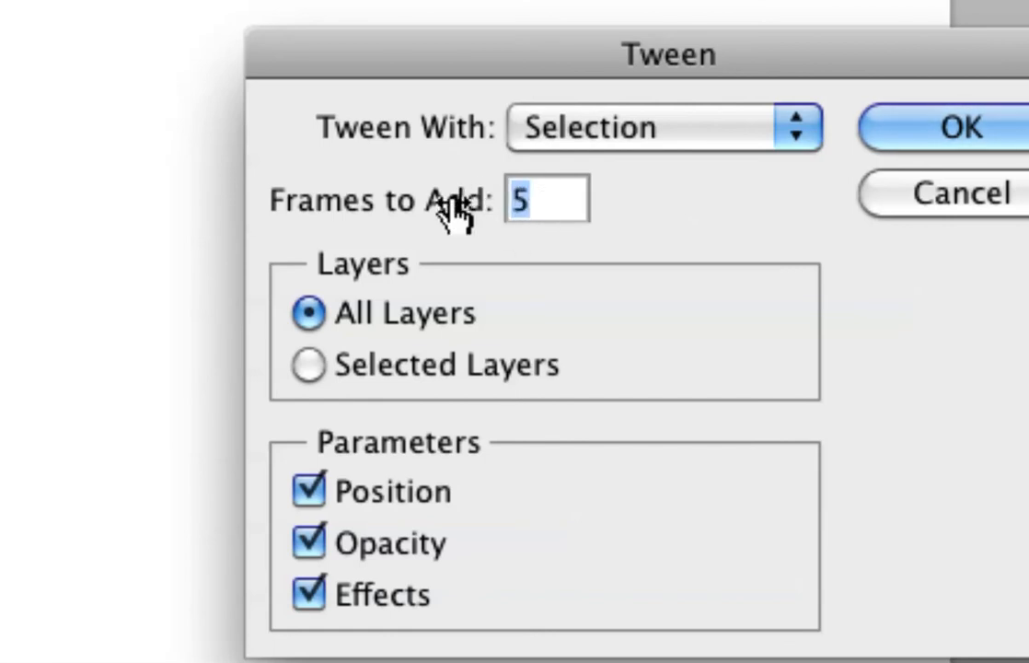
pyautogui.write('10')
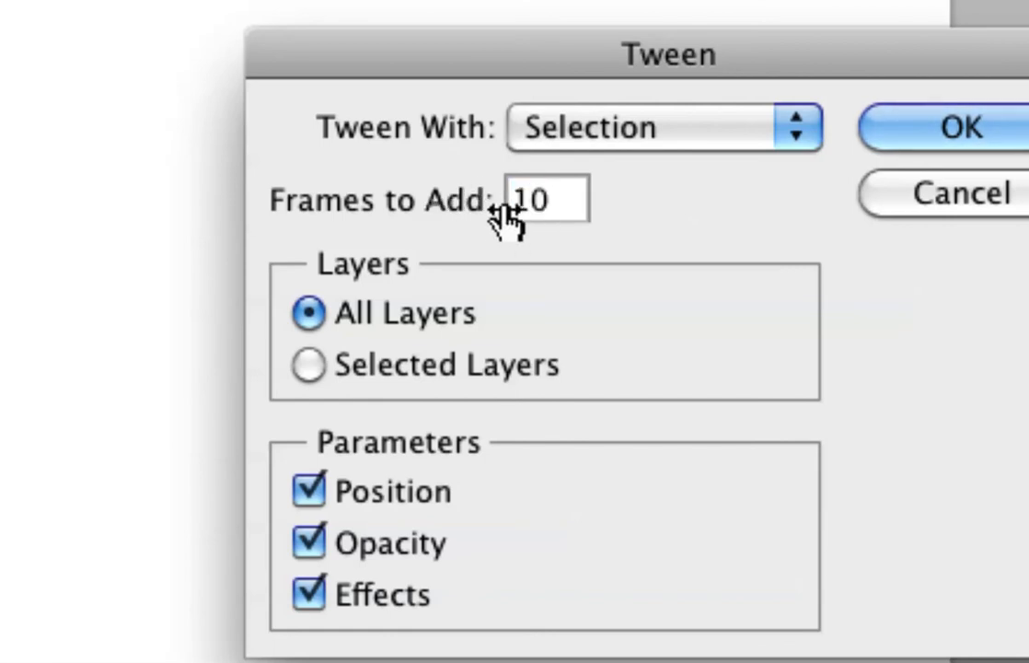
pyautogui.press('Up')
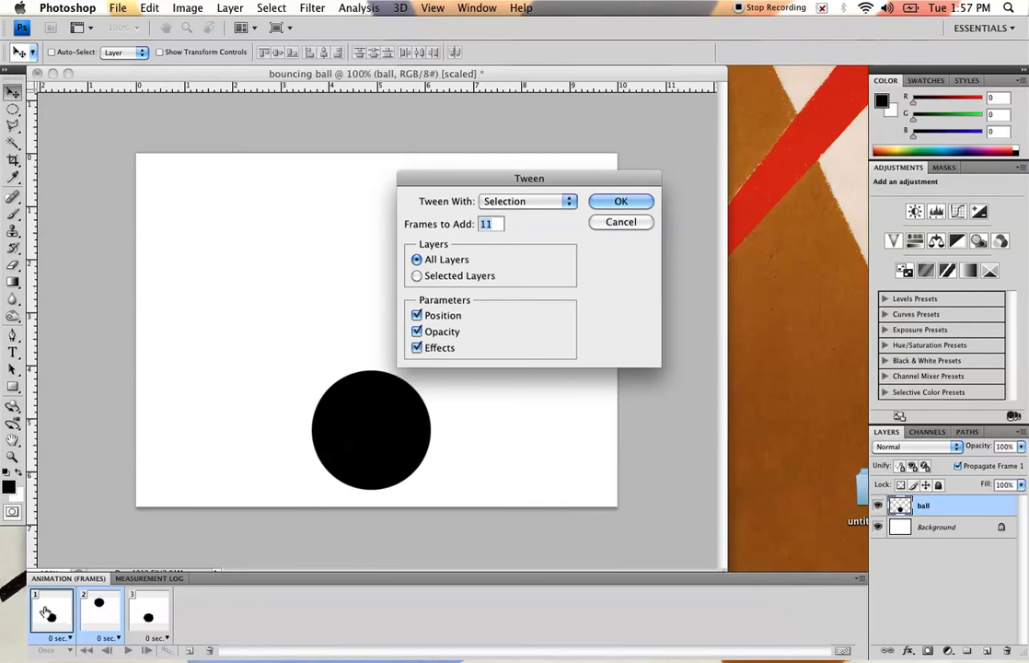
pyautogui.click(619, 201)
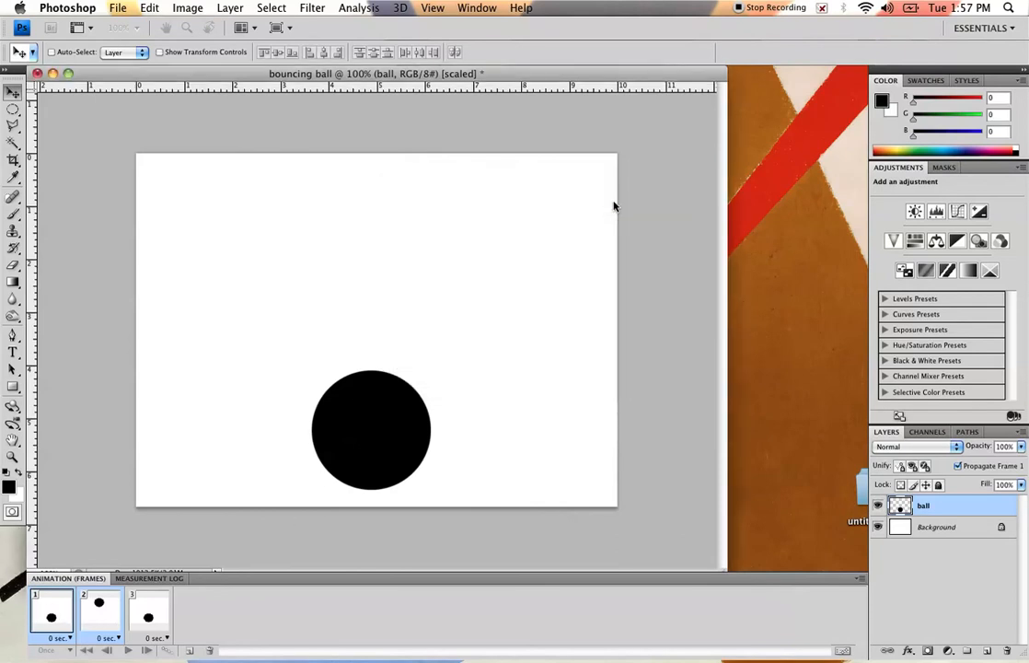
# Examine the ball's rise by stepping through the tweened frames 2 to 12 one at a time.
pyautogui.click(100, 612)
pyautogui.click(147, 613)
pyautogui.click(193, 612)
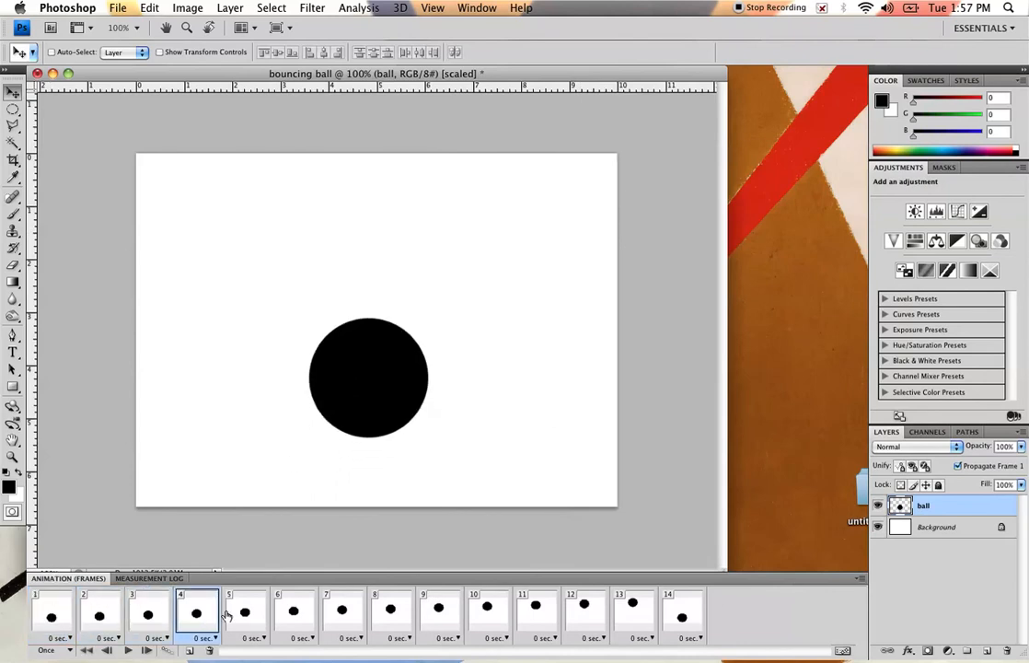
pyautogui.click(244, 613)
pyautogui.click(293, 612)
pyautogui.click(342, 613)
pyautogui.click(399, 611)
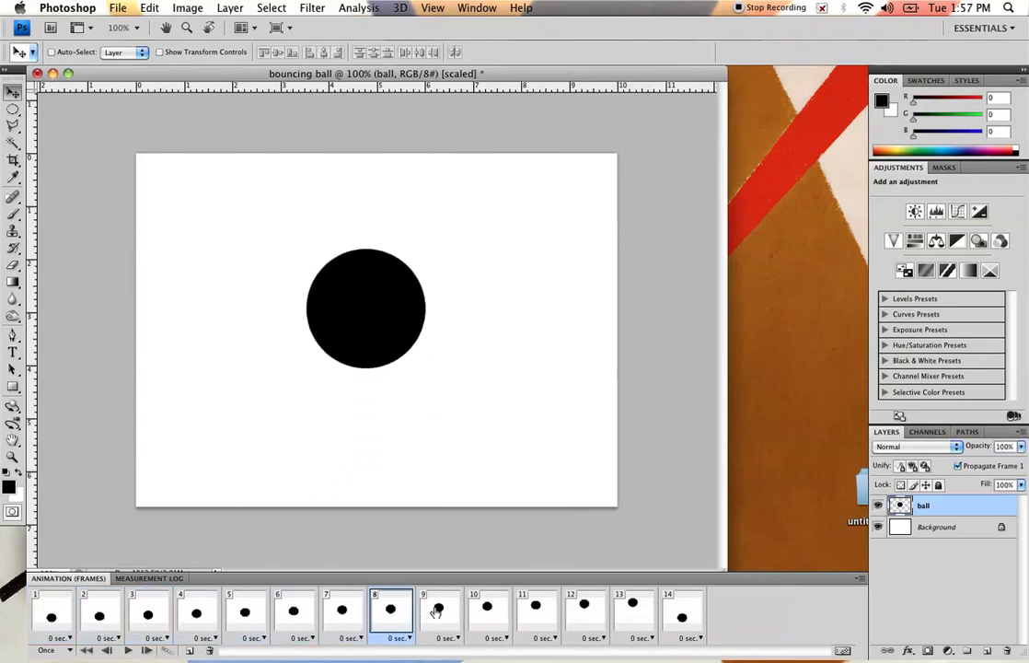
pyautogui.click(438, 610)
pyautogui.click(493, 613)
pyautogui.click(536, 611)
pyautogui.click(585, 615)
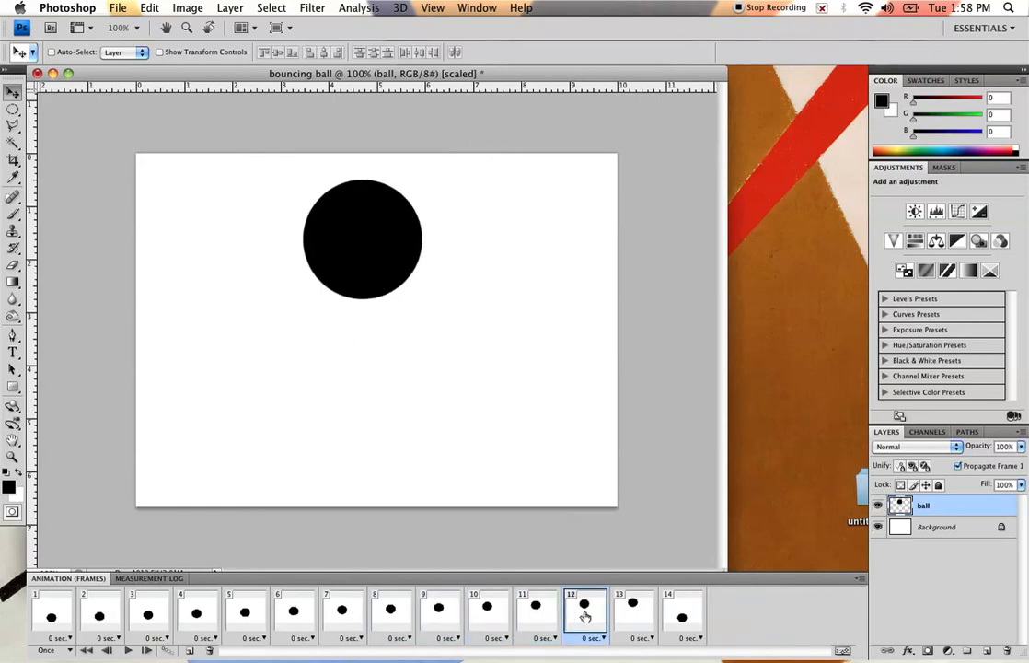
# Tween frames 13 and 14 with 11 added frames for all layers, so the ball travels back down.
pyautogui.click(639, 616)
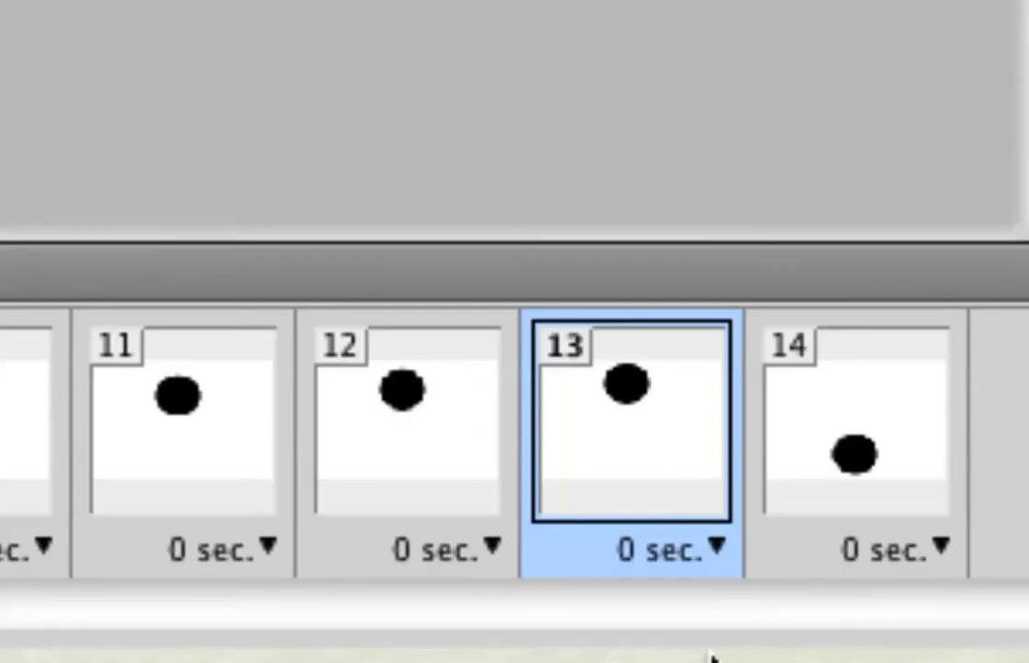
pyautogui.keyDown('shift'); pyautogui.click(837, 446); pyautogui.keyUp('shift')
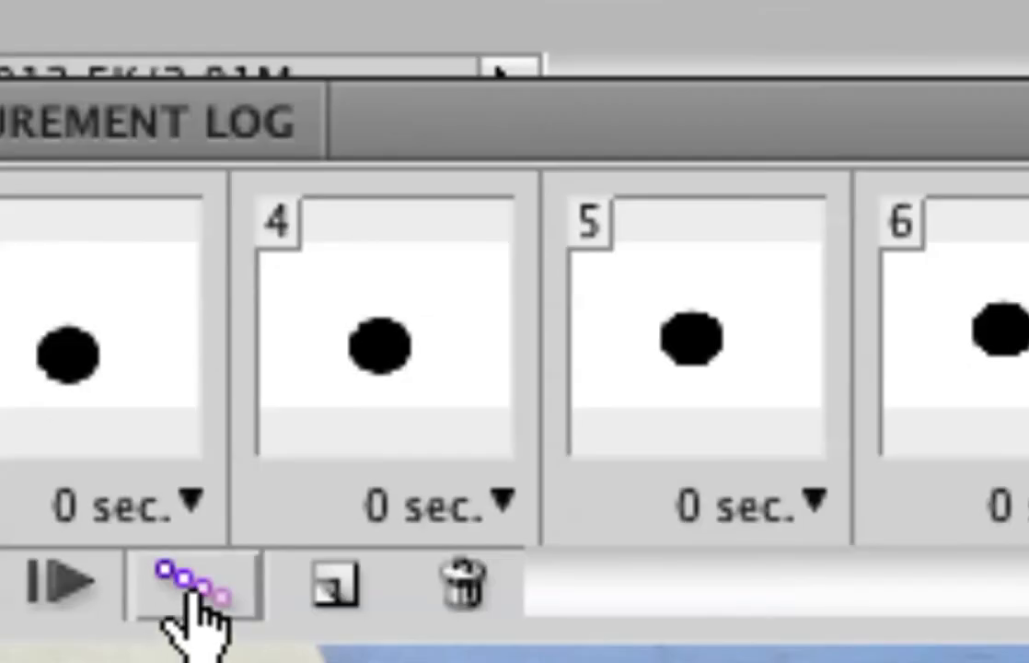
pyautogui.click(198, 585)
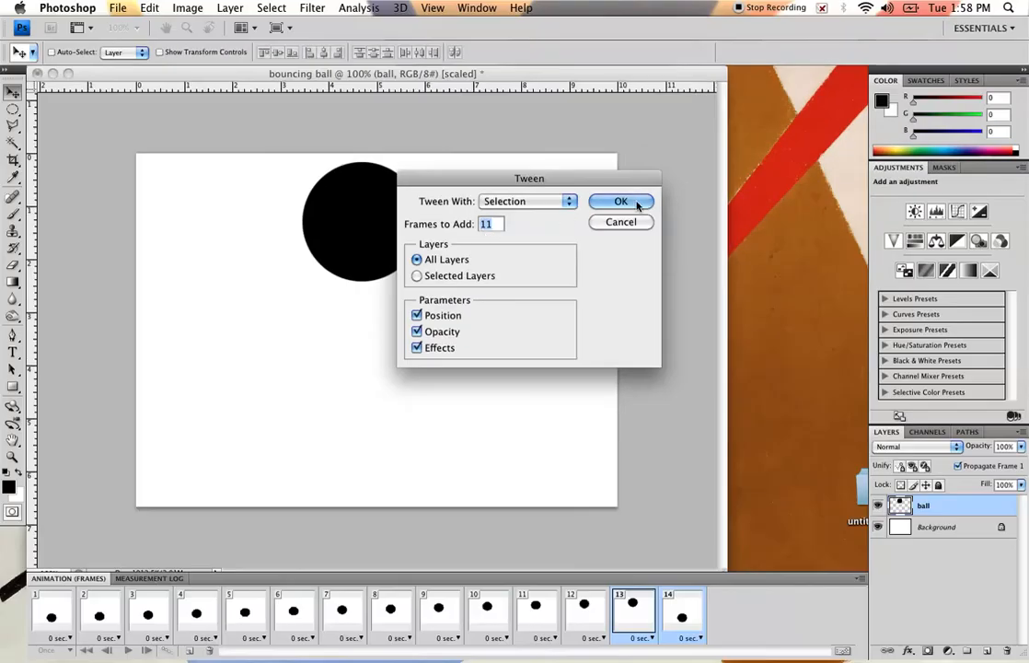
pyautogui.click(621, 202)
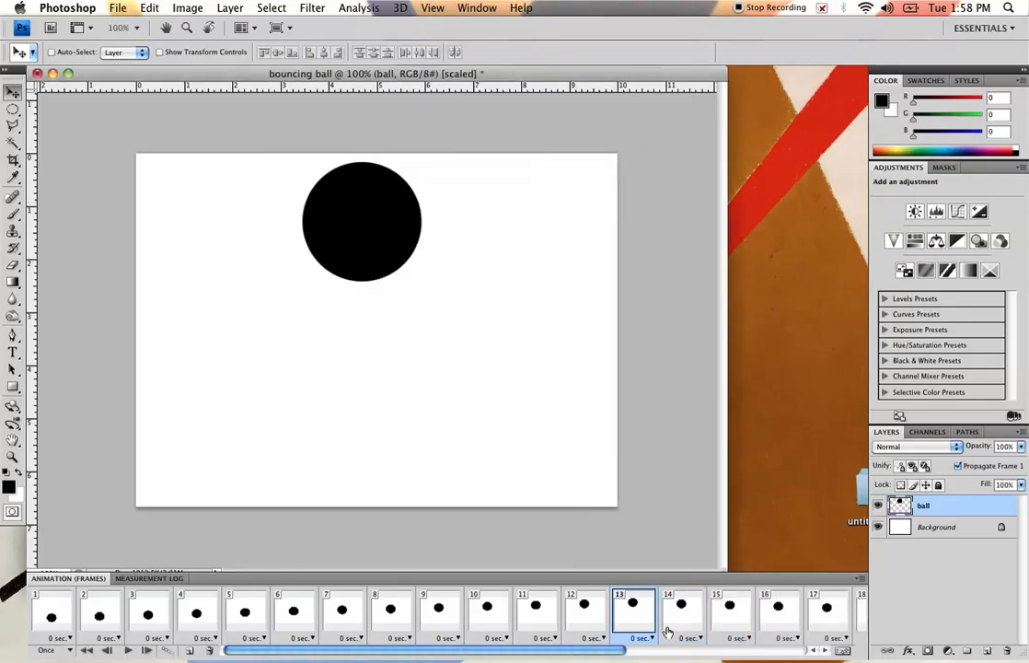
# Review the full frame sequence and play the bouncing animation from the first frame.
pyautogui.moveTo(593, 651); pyautogui.dragTo(408, 644)
pyautogui.moveTo(571, 655); pyautogui.dragTo(336, 641)
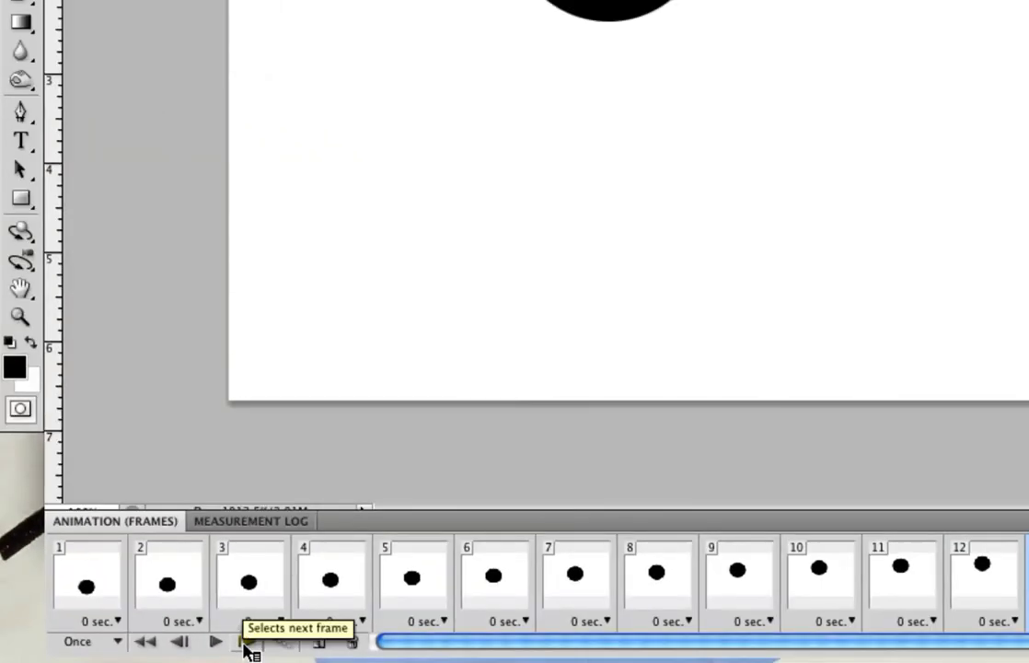
pyautogui.click(144, 648)
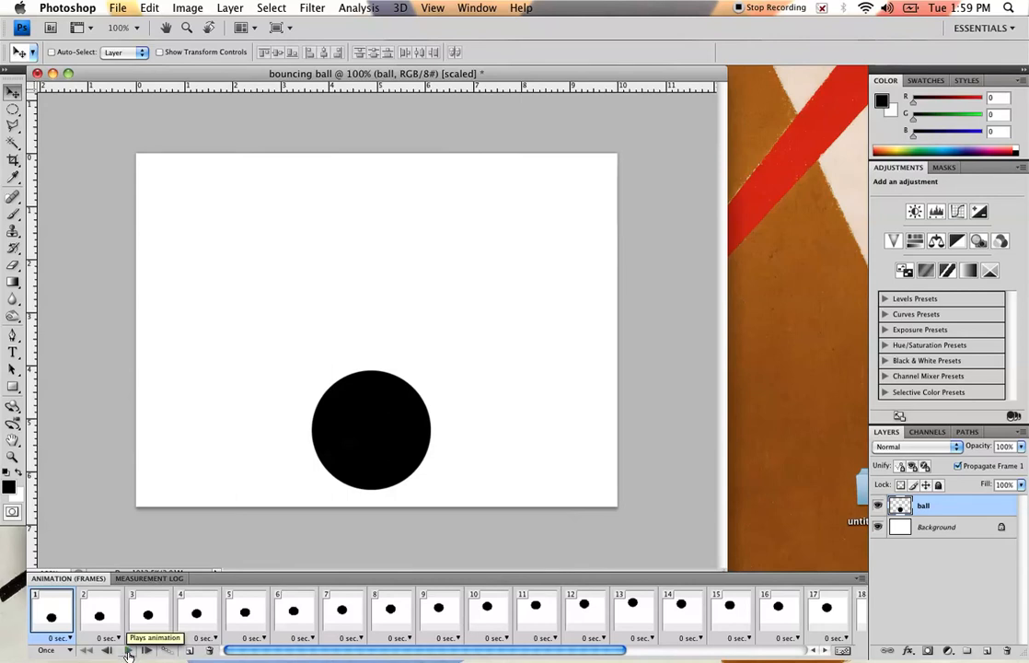
pyautogui.click(128, 651)
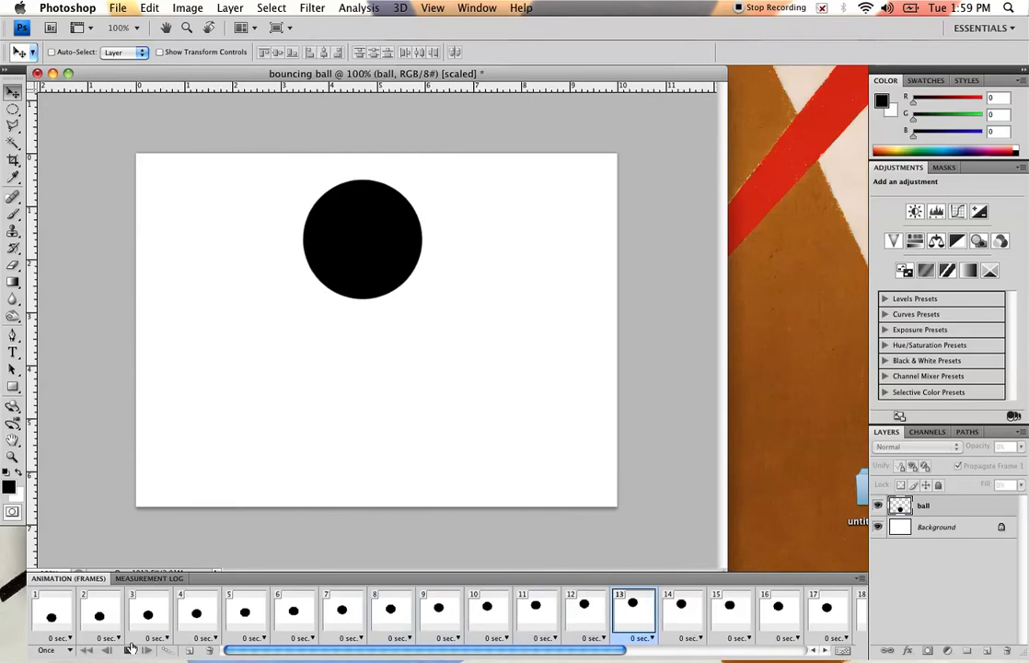
pyautogui.click(841, 618)
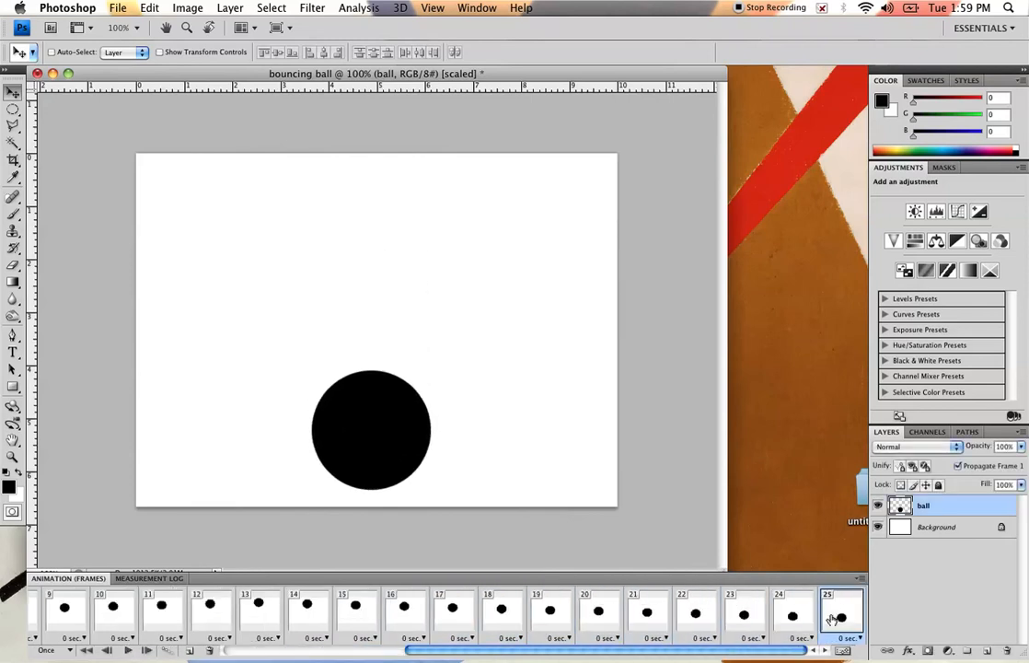
pyautogui.click(128, 651)
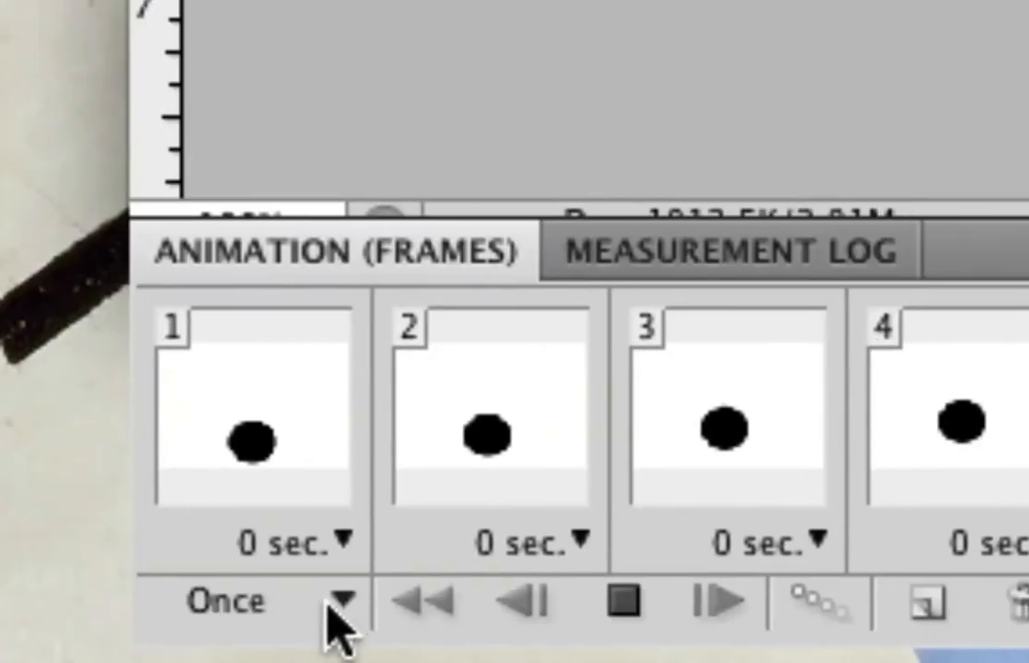
# Set the animation's looping option to Forever and play it to check the loop.
pyautogui.click(70, 651)
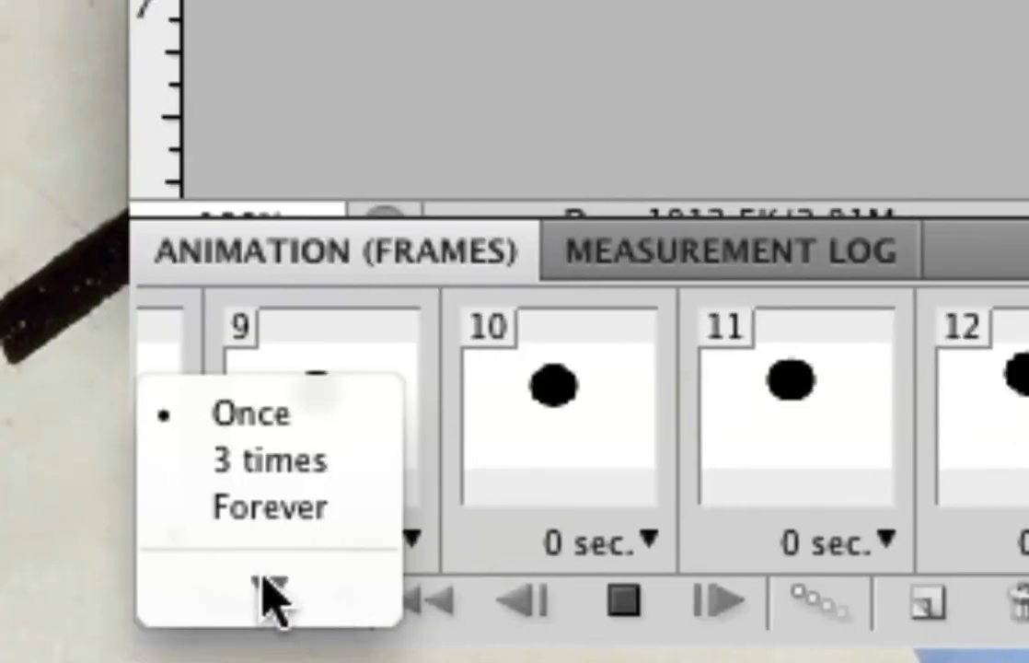
pyautogui.click(289, 540)
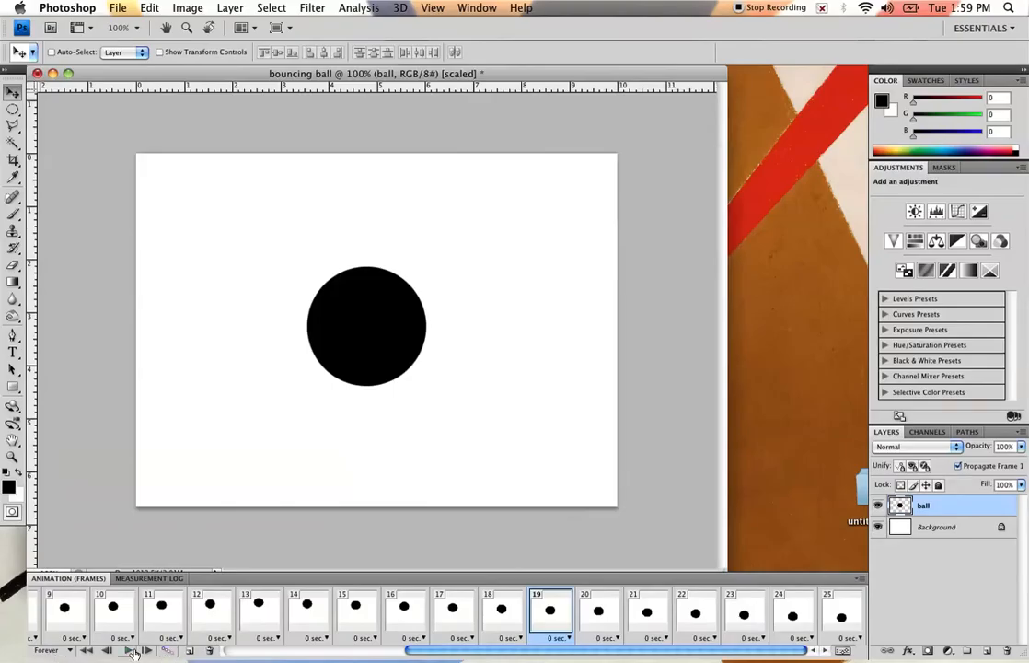
pyautogui.click(130, 651)
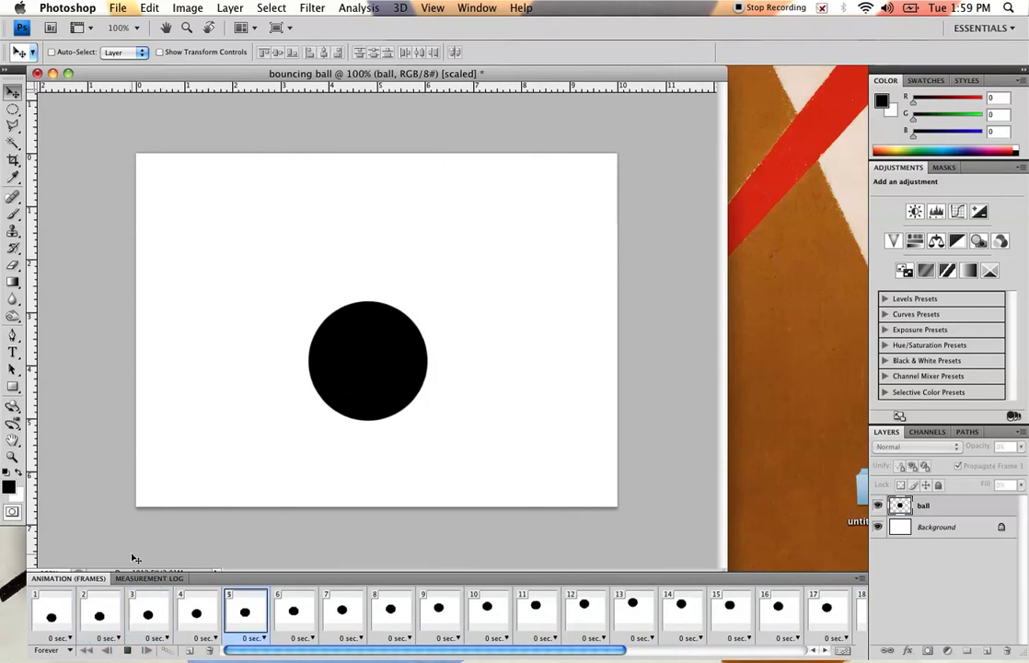
pyautogui.click(129, 651)
# Return to the first frame, then convert the frame animation to timeline mode and preview its playback.
pyautogui.click(86, 650)
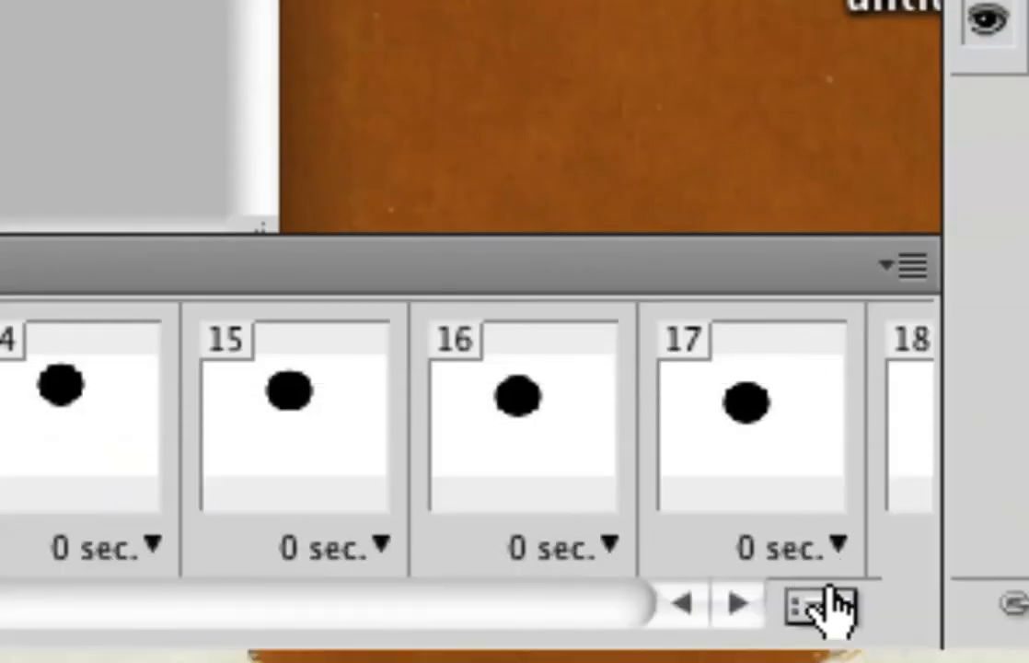
pyautogui.click(819, 605)
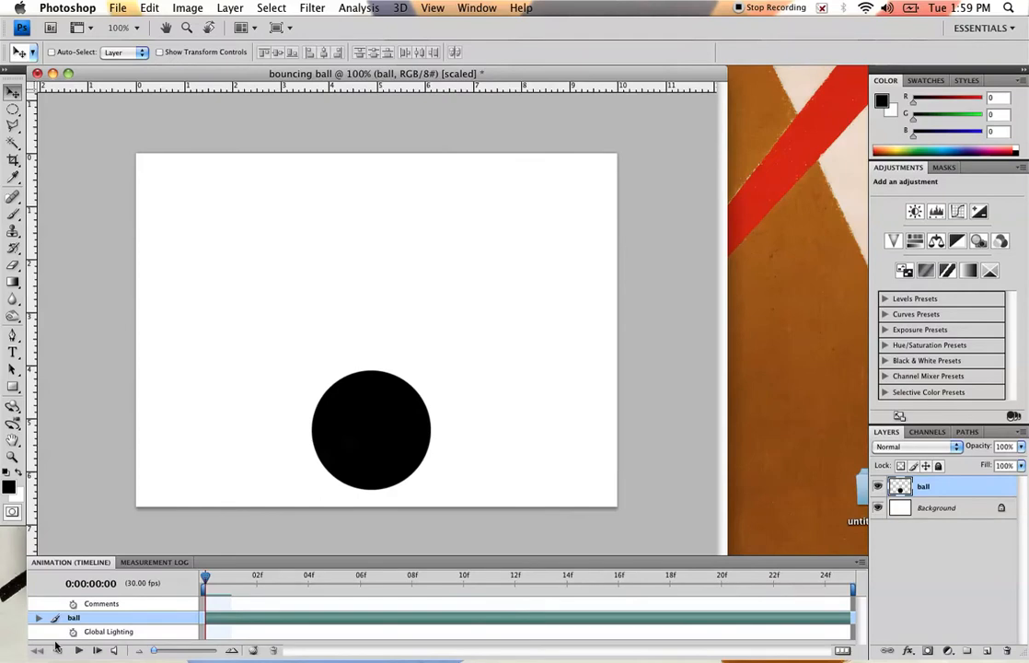
pyautogui.click(78, 651)
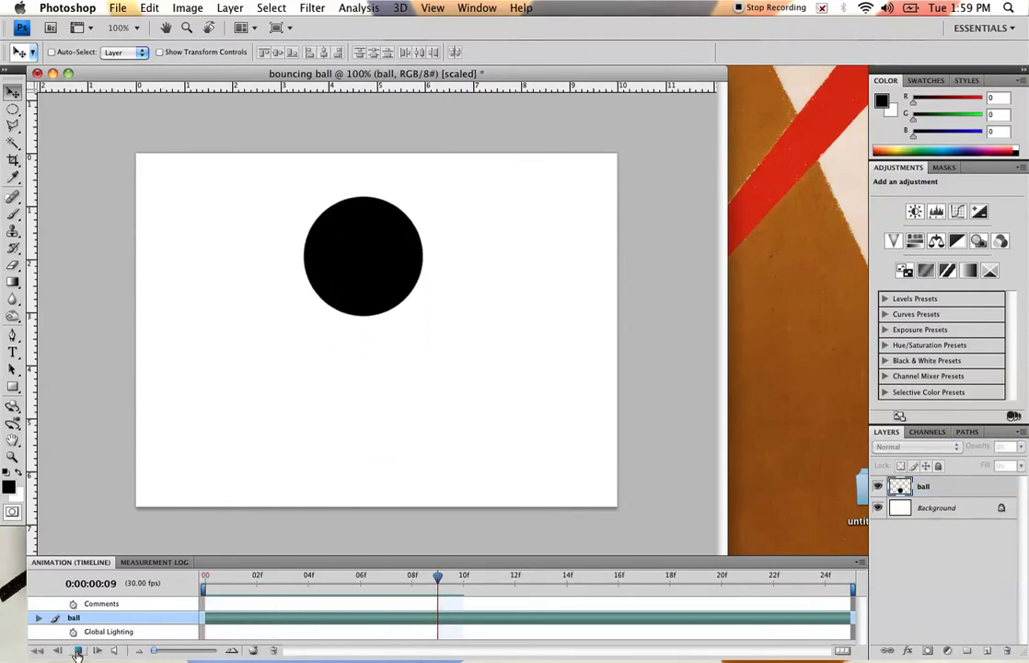
pyautogui.click(79, 651)
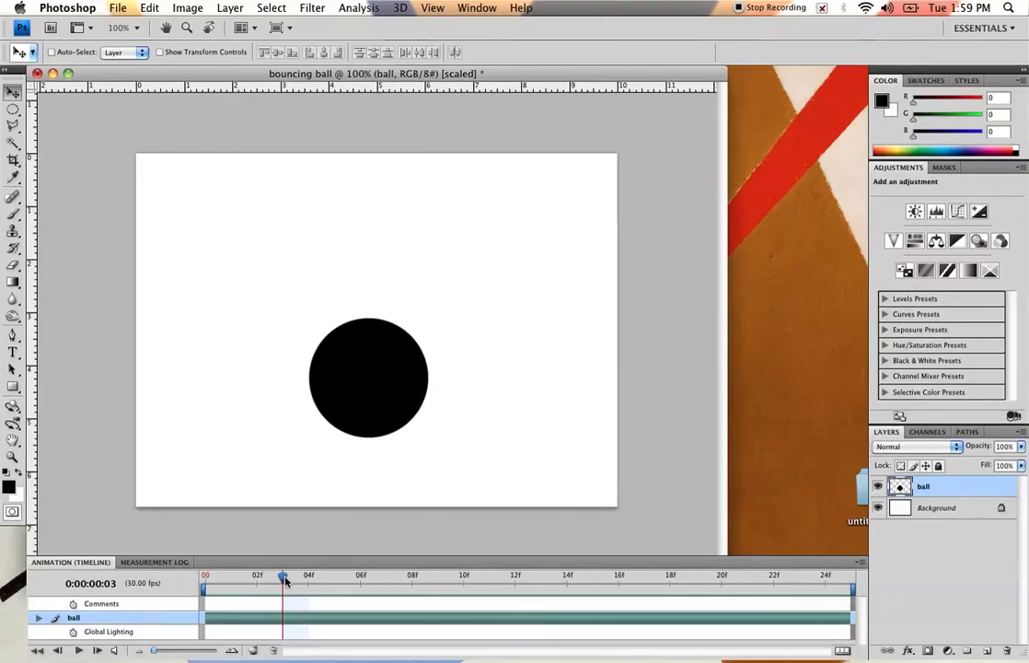
# Play the timeline animation from its first frame, stop it, and return the current time indicator to the start.
pyautogui.moveTo(274, 580); pyautogui.dragTo(205, 580)
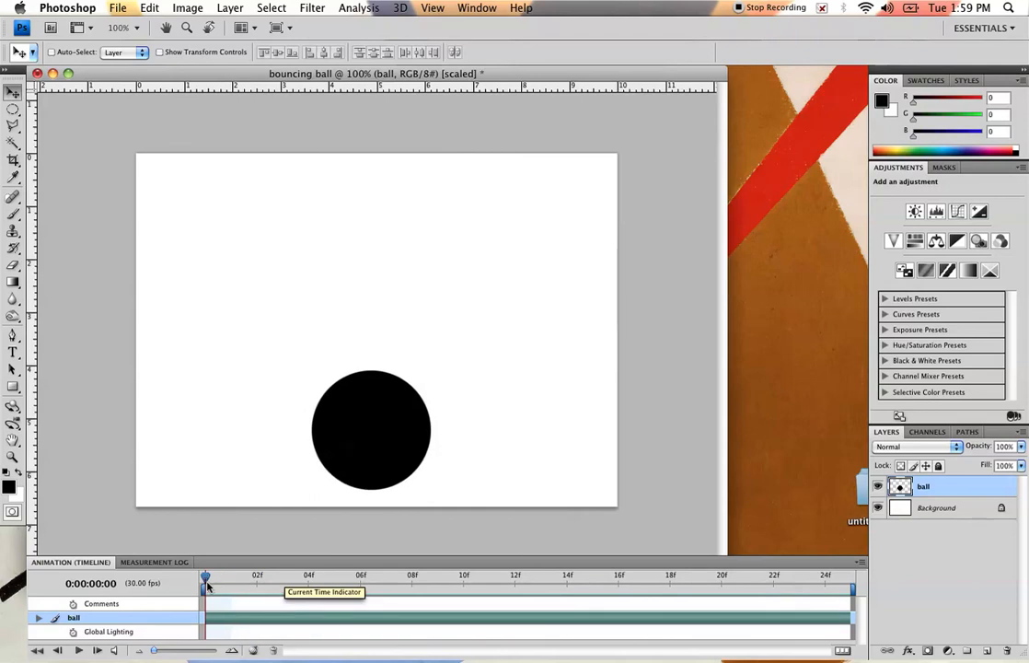
pyautogui.click(79, 650)
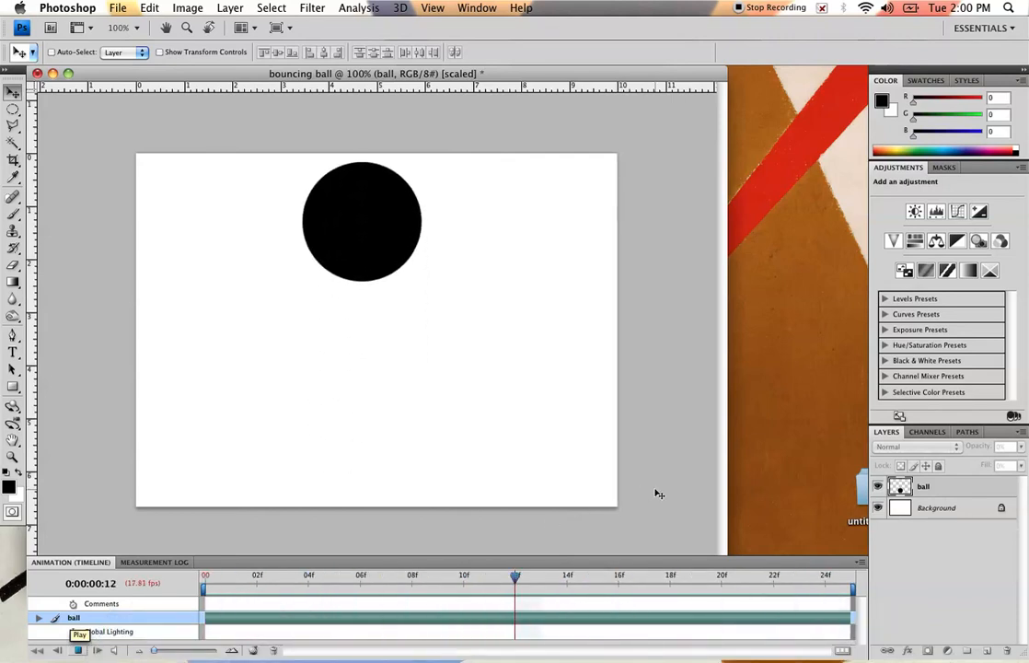
pyautogui.click(76, 649)
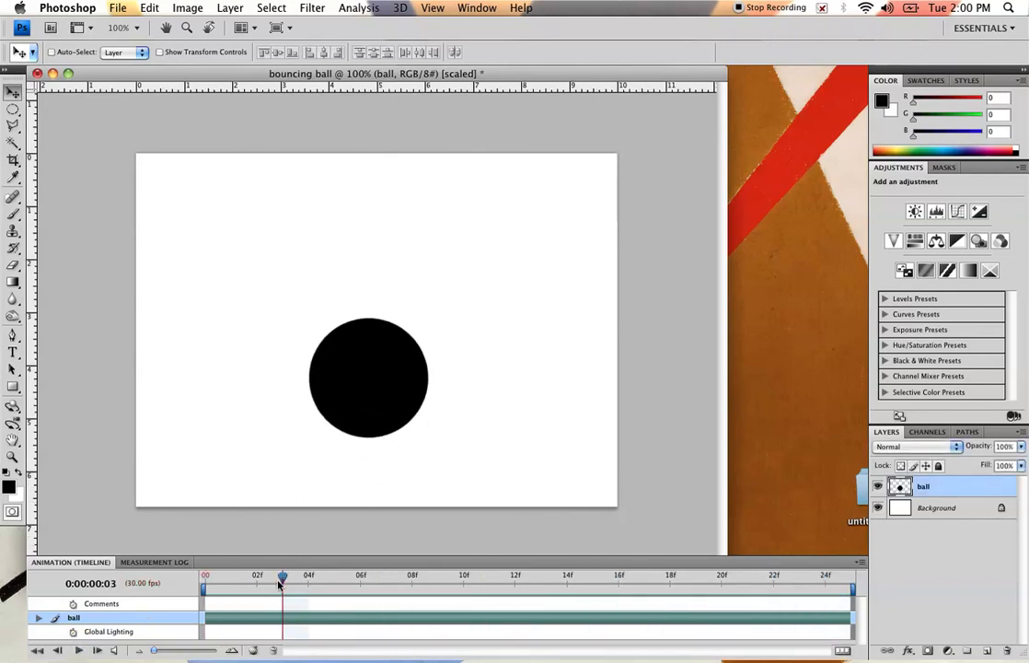
pyautogui.moveTo(282, 582); pyautogui.dragTo(205, 582)
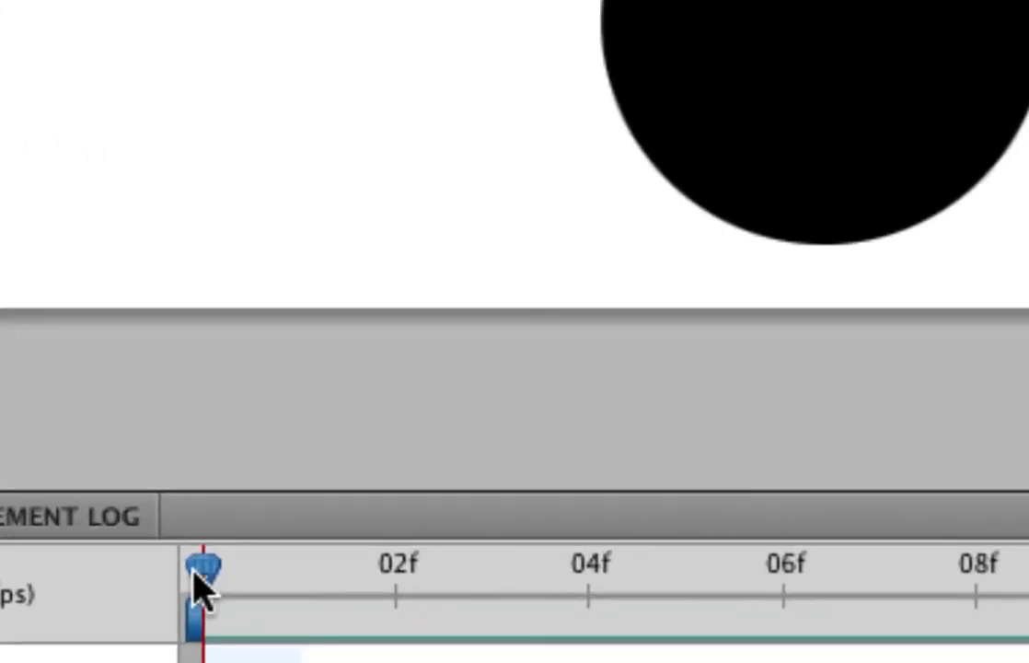
pyautogui.moveTo(205, 589)
pyautogui.mouseDown()
pyautogui.moveTo(563, 593)
pyautogui.moveTo(194, 583)
pyautogui.mouseUp()
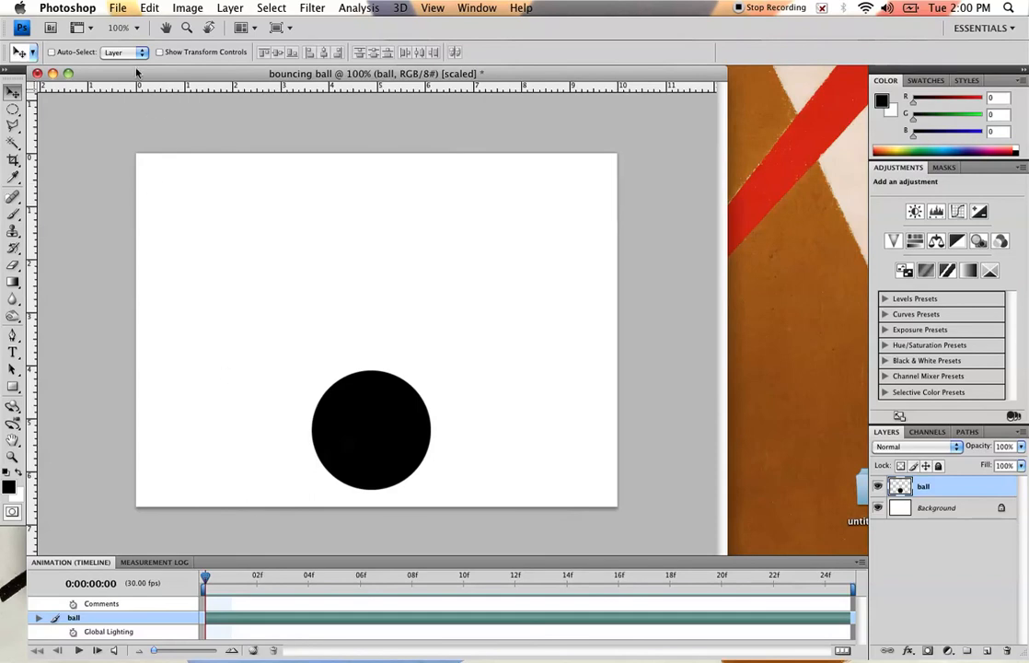
# Examine the Render Video export settings for the animation, then close them without rendering.
pyautogui.click(120, 8)
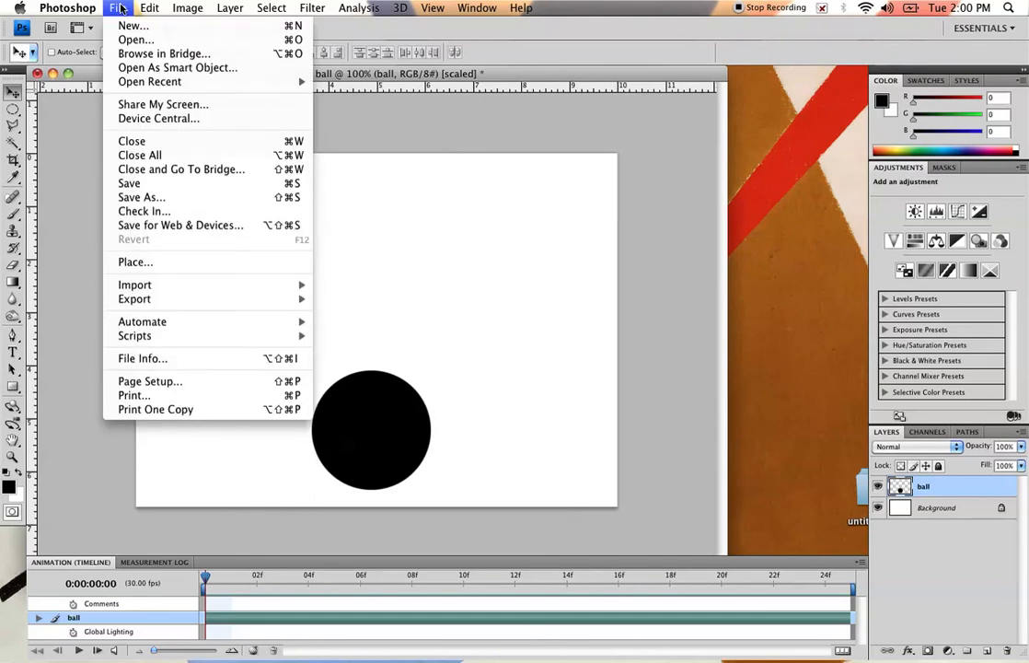
pyautogui.moveTo(177, 302)
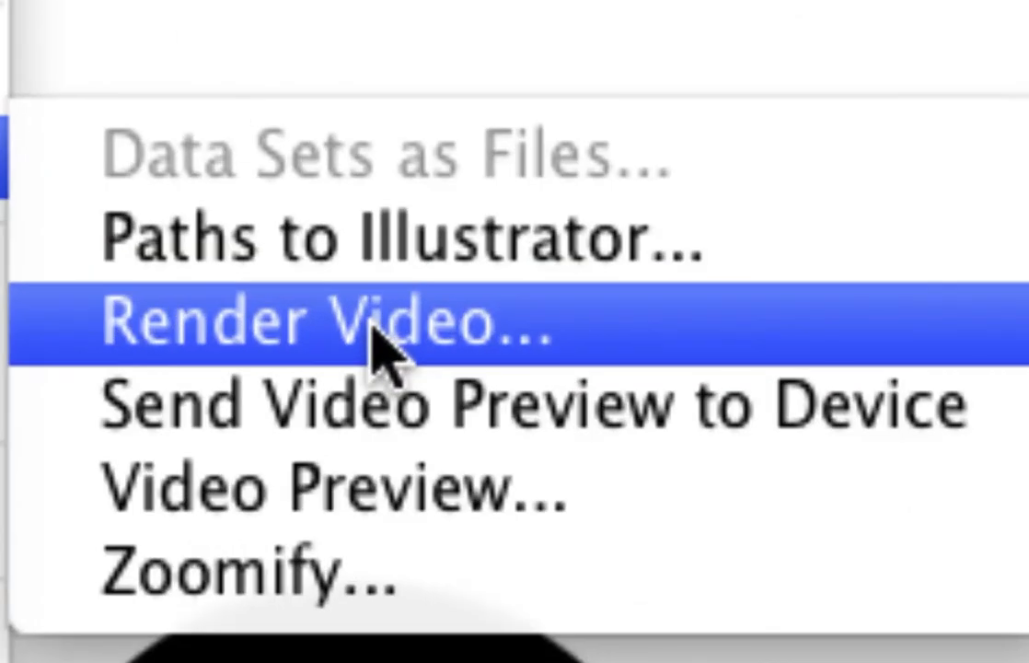
pyautogui.click(382, 350)
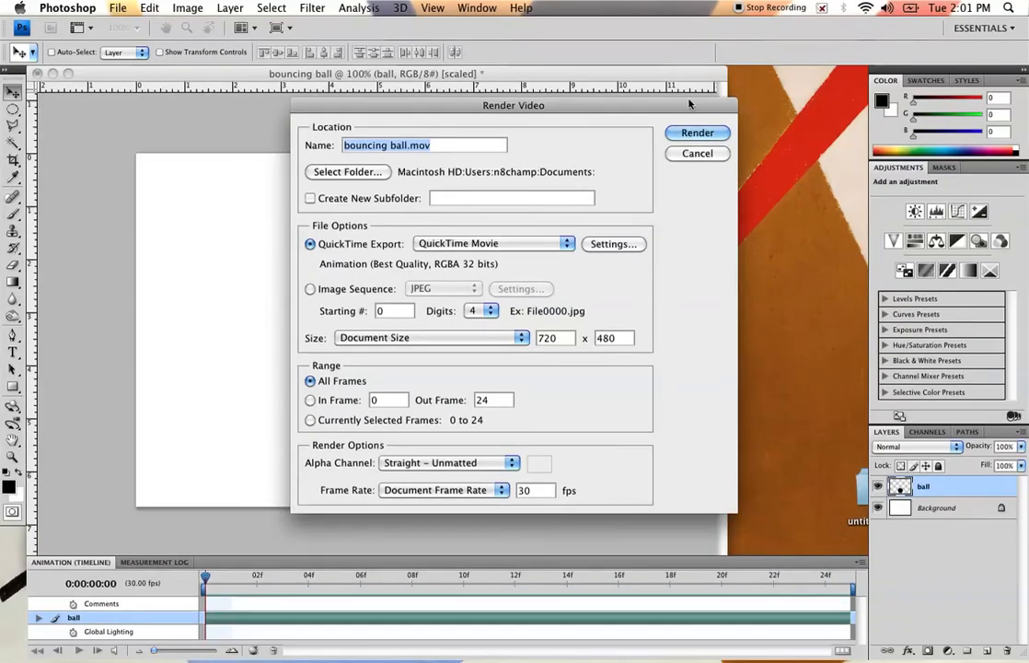
pyautogui.click(696, 154)
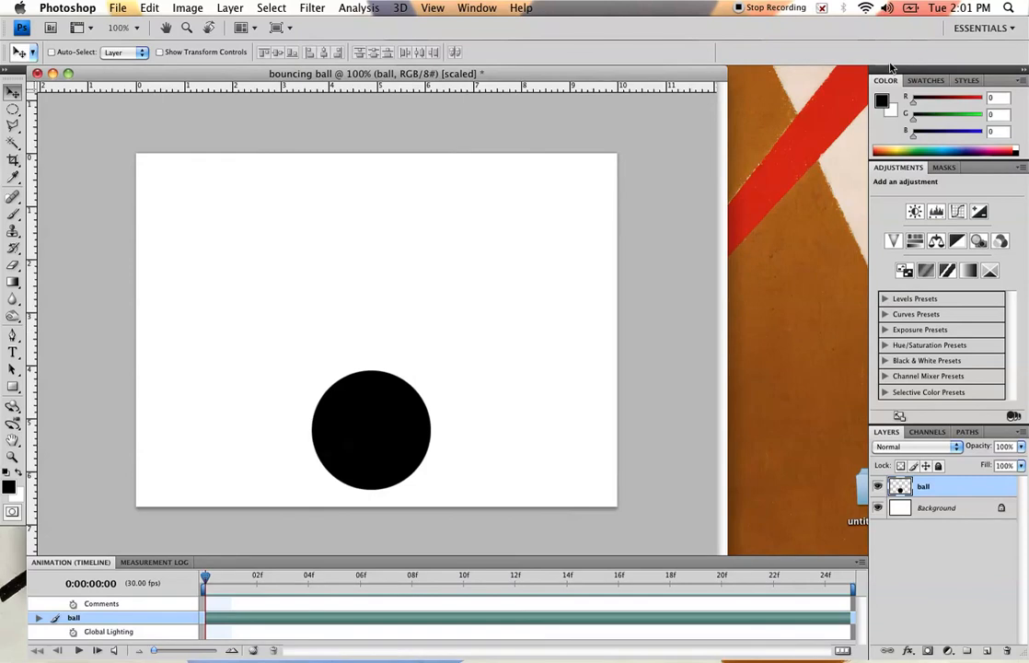